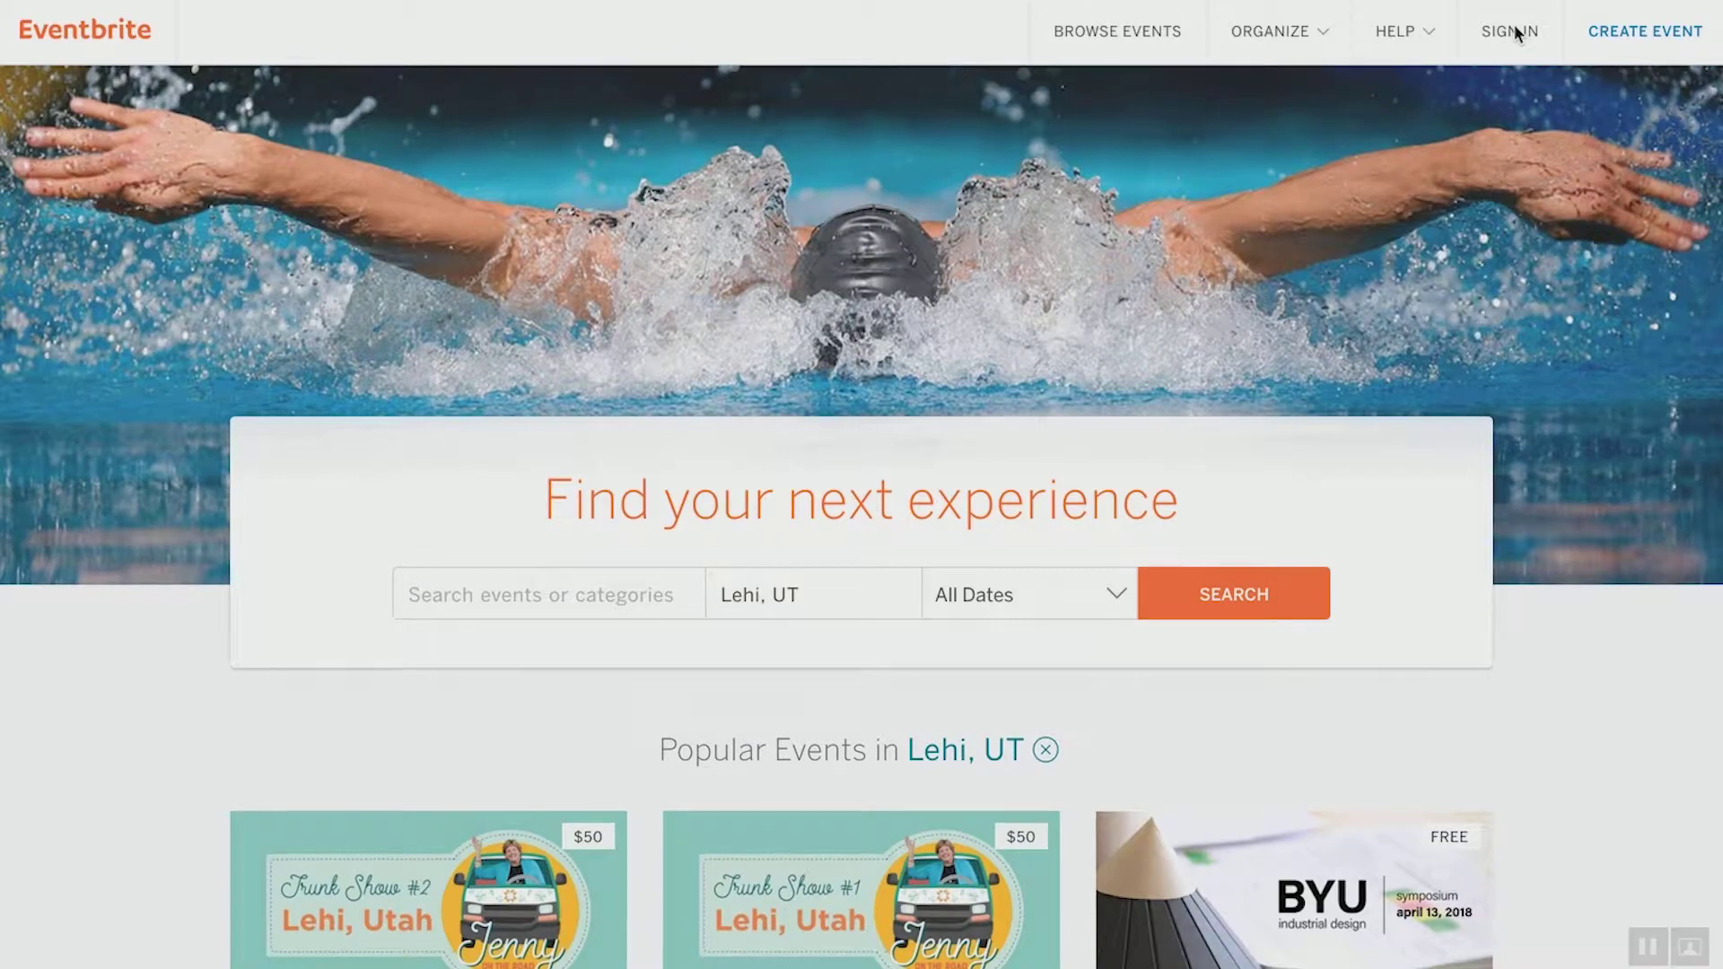
# Enter the account email from the sign-in page to begin account creation
pyautogui.click(1503, 50)
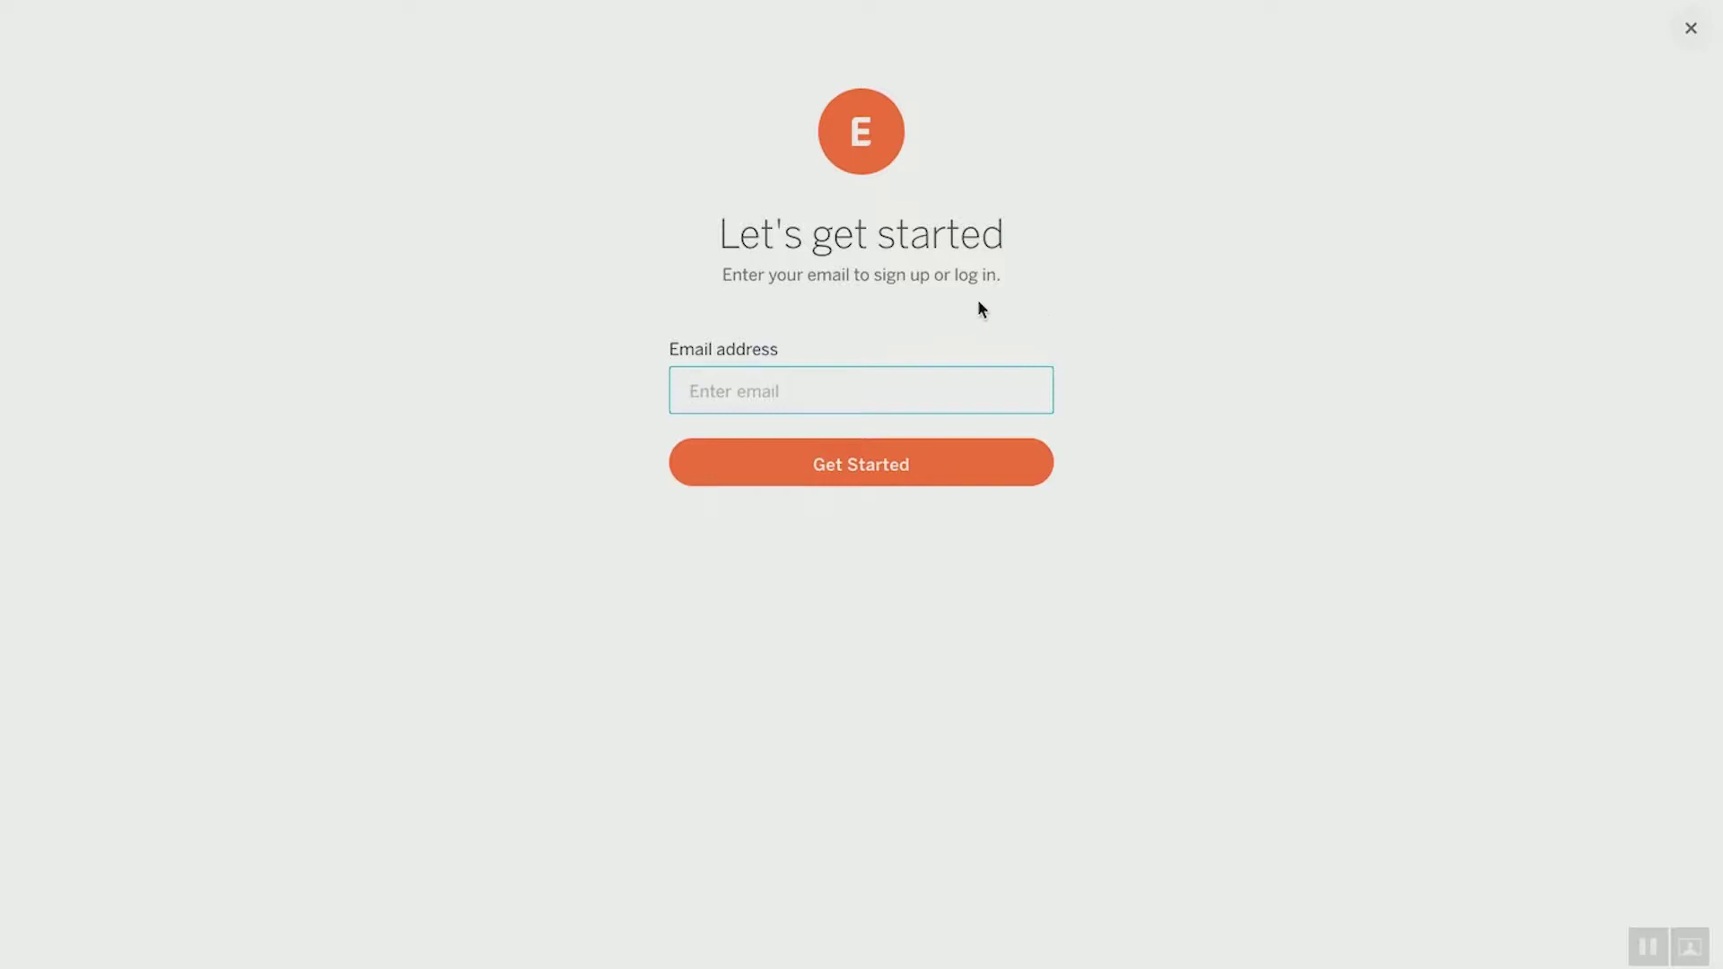
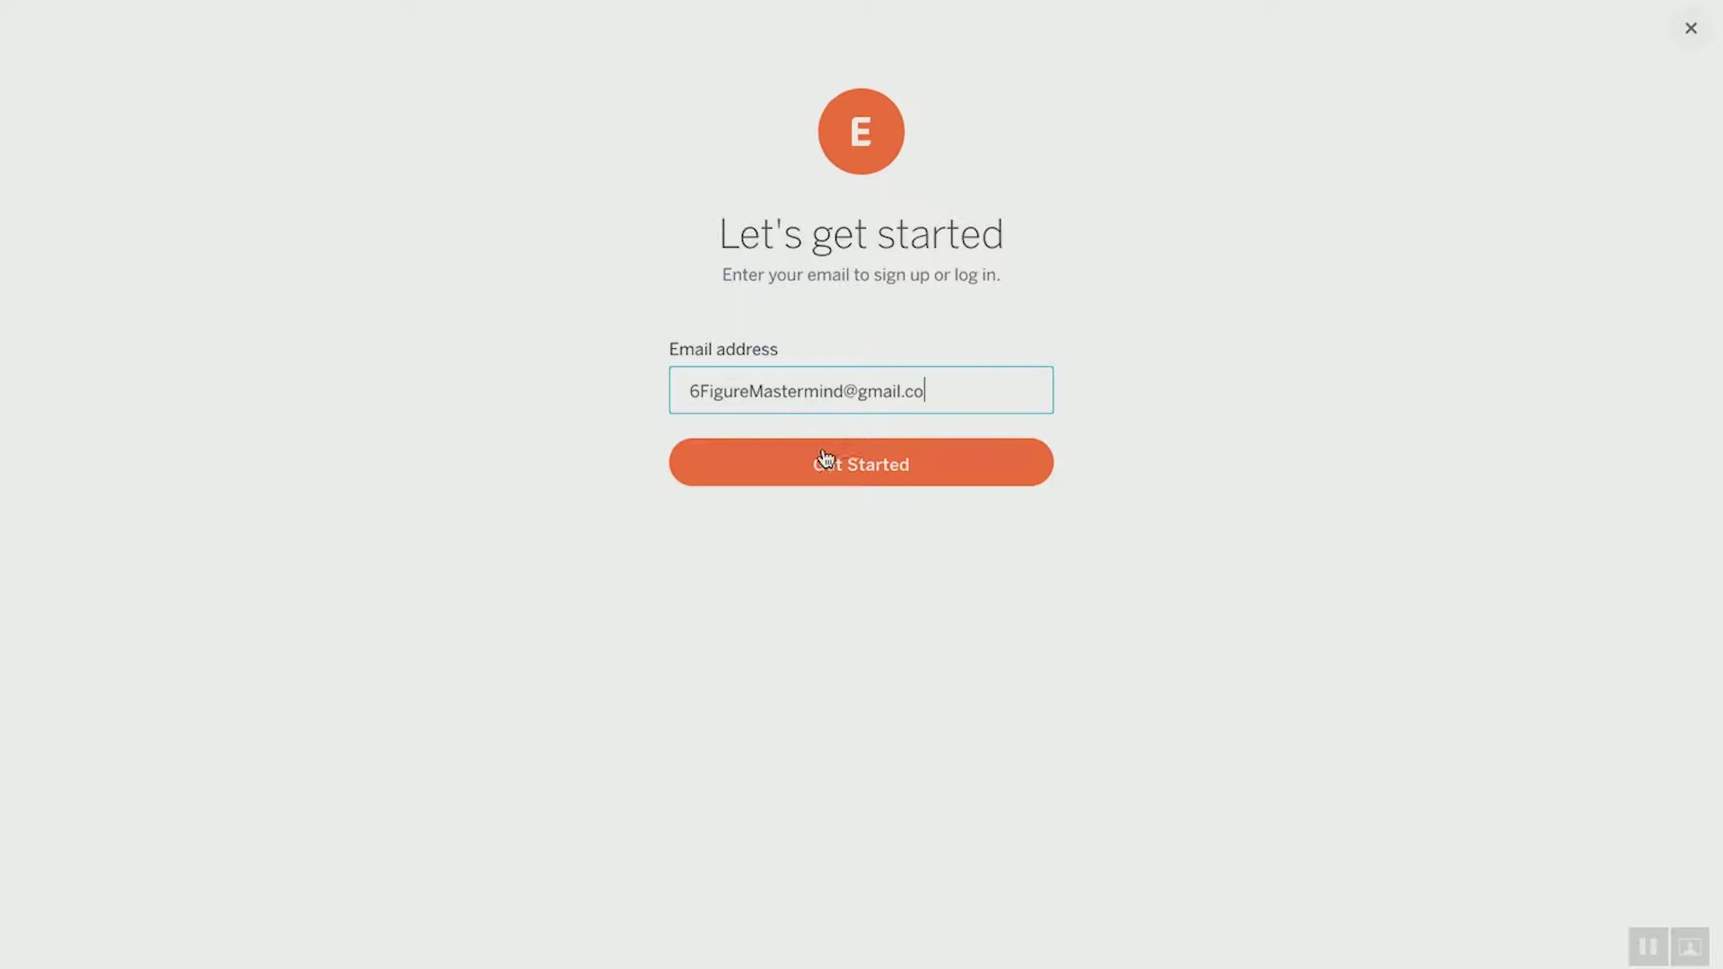
pyautogui.click(826, 459)
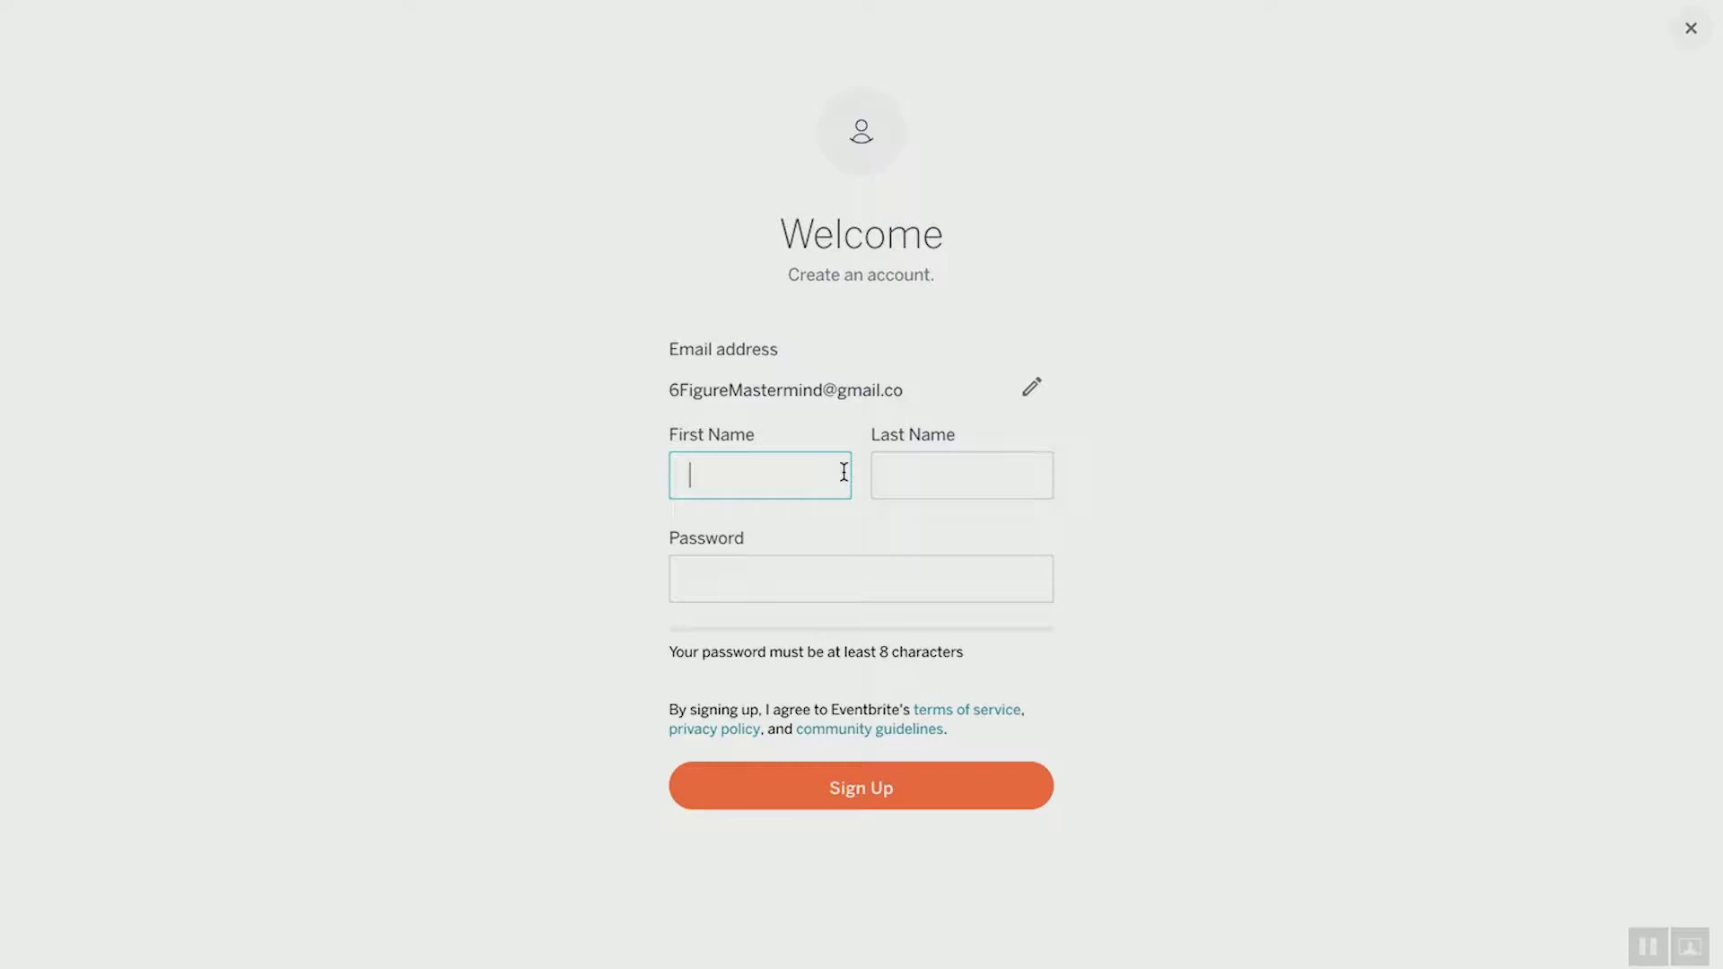
# Fix the email address, then enter the first and last name on the create-account form
pyautogui.click(1030, 388)
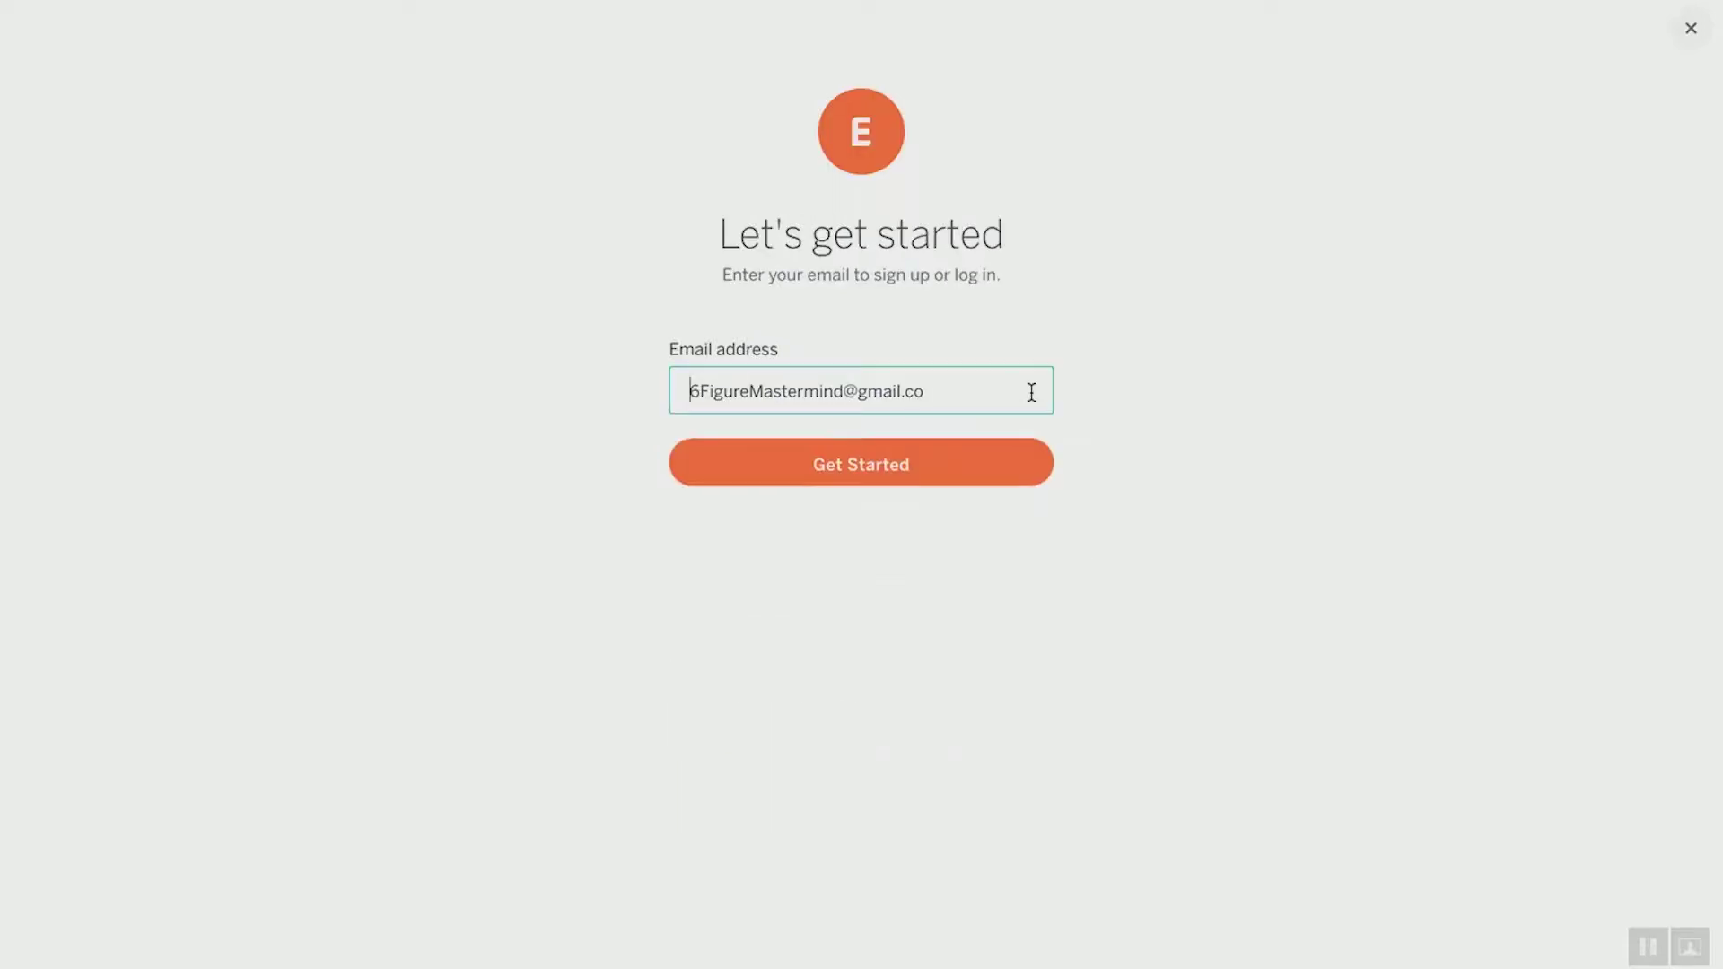
pyautogui.write('m')
pyautogui.click(902, 468)
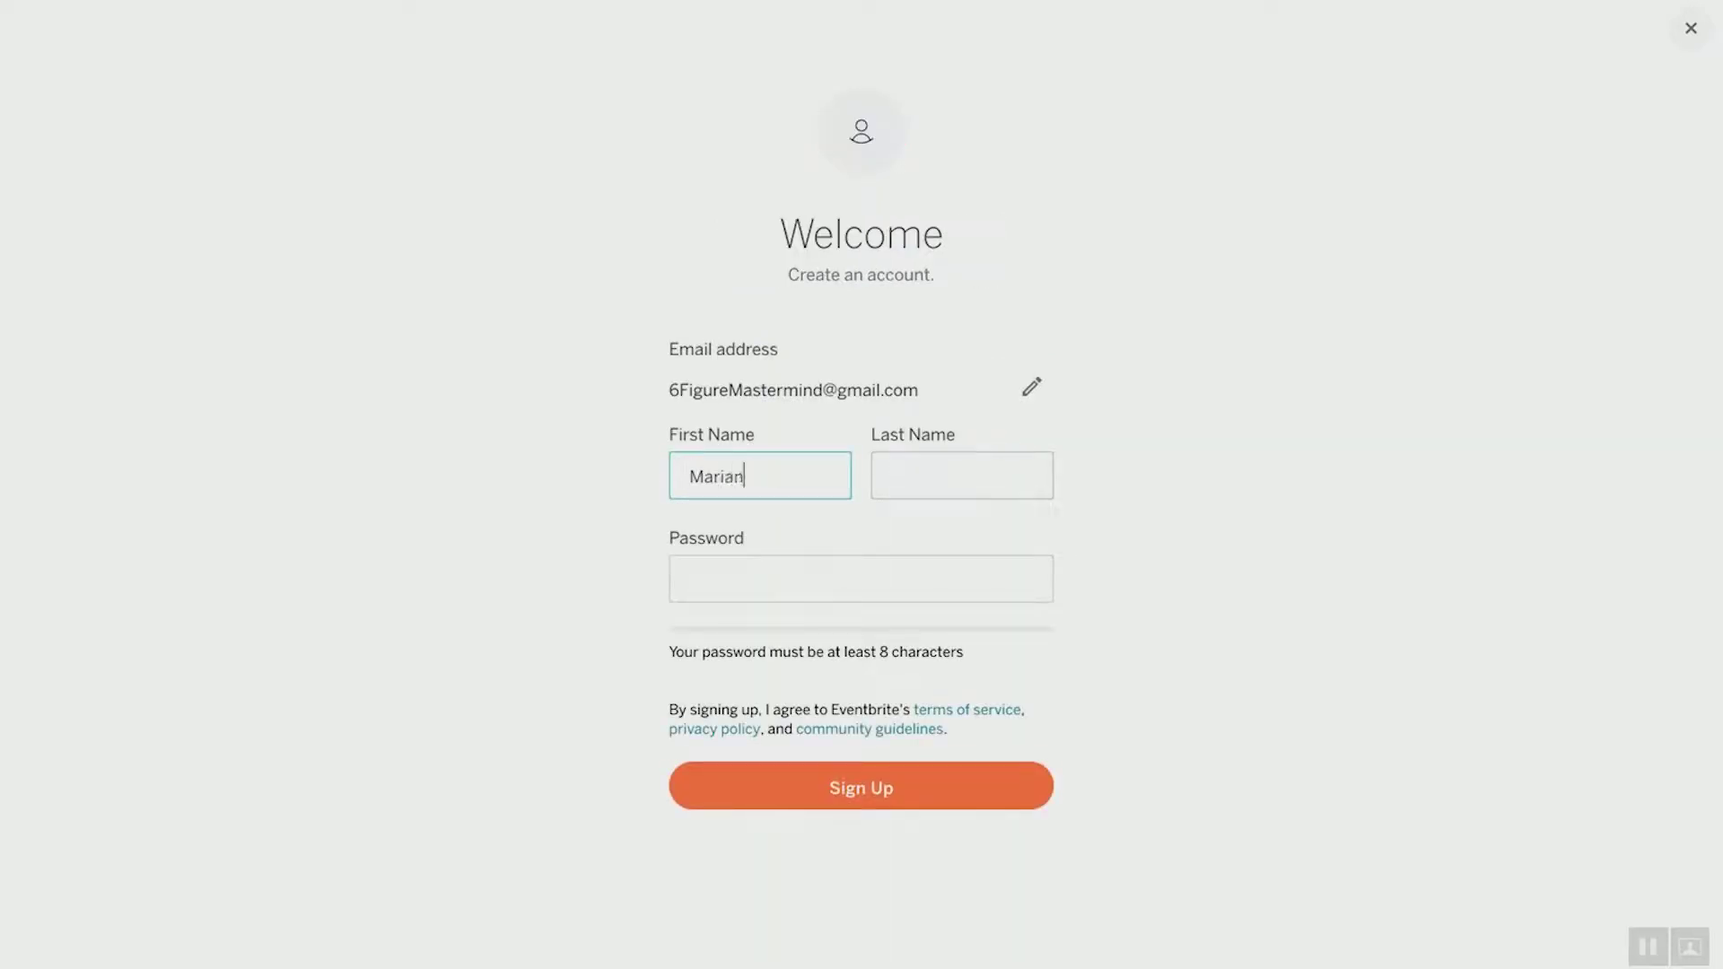
pyautogui.click(892, 475)
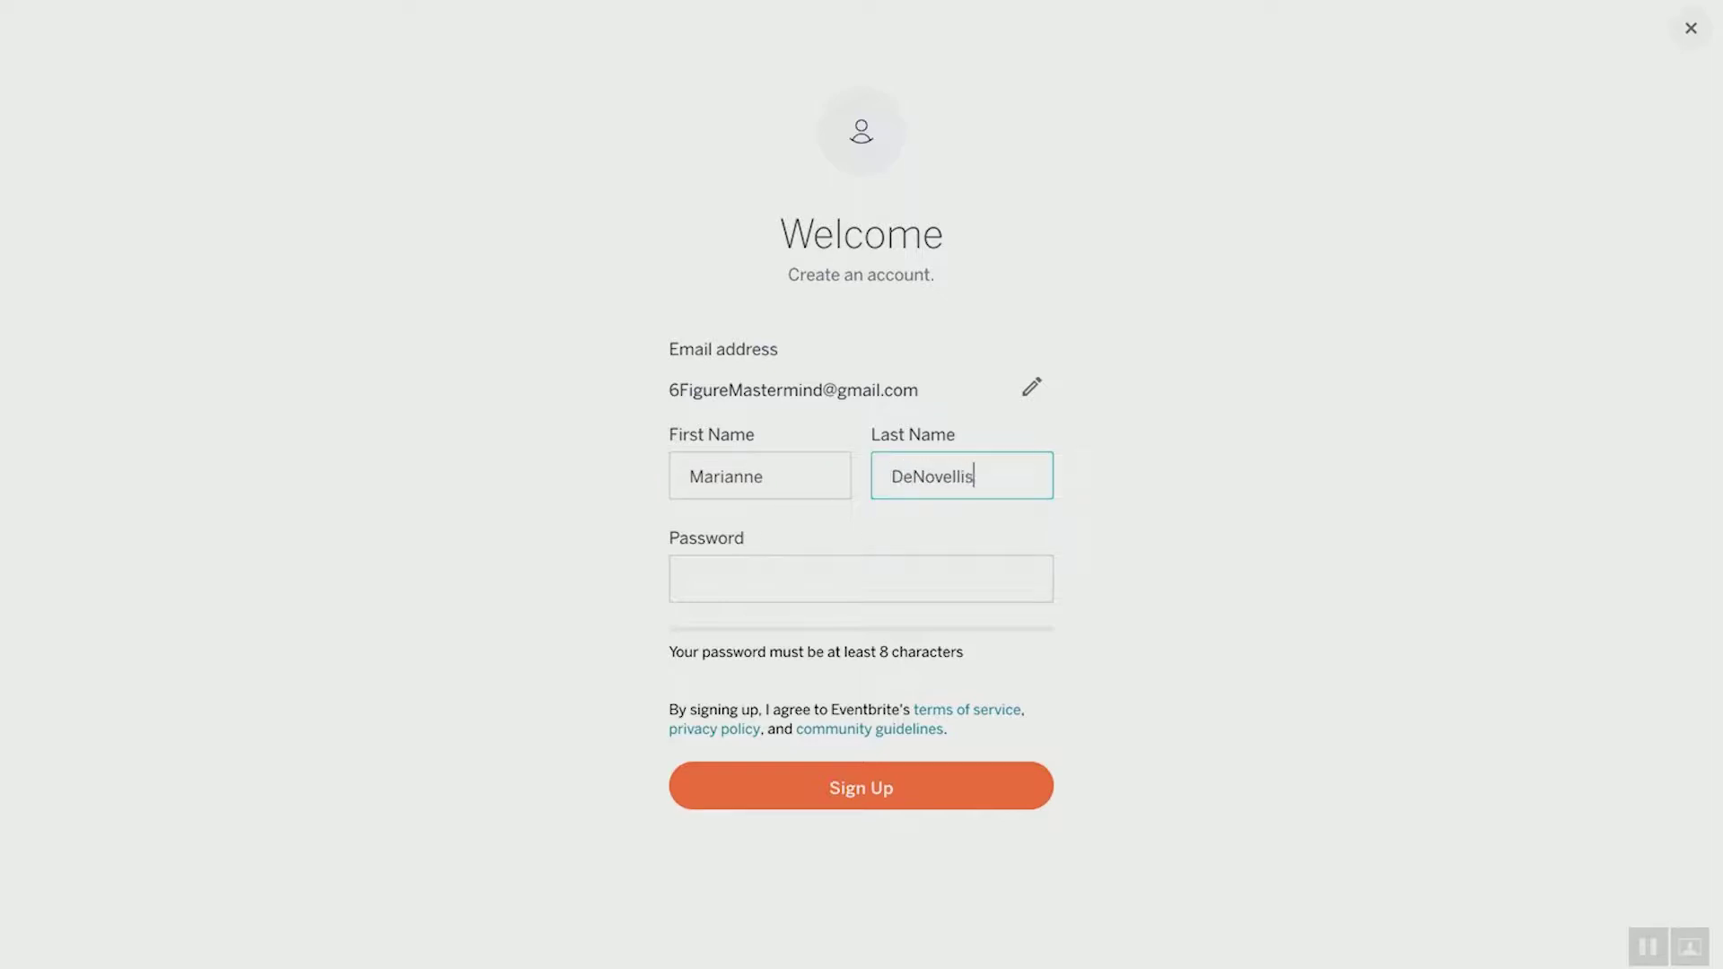
pyautogui.click(685, 568)
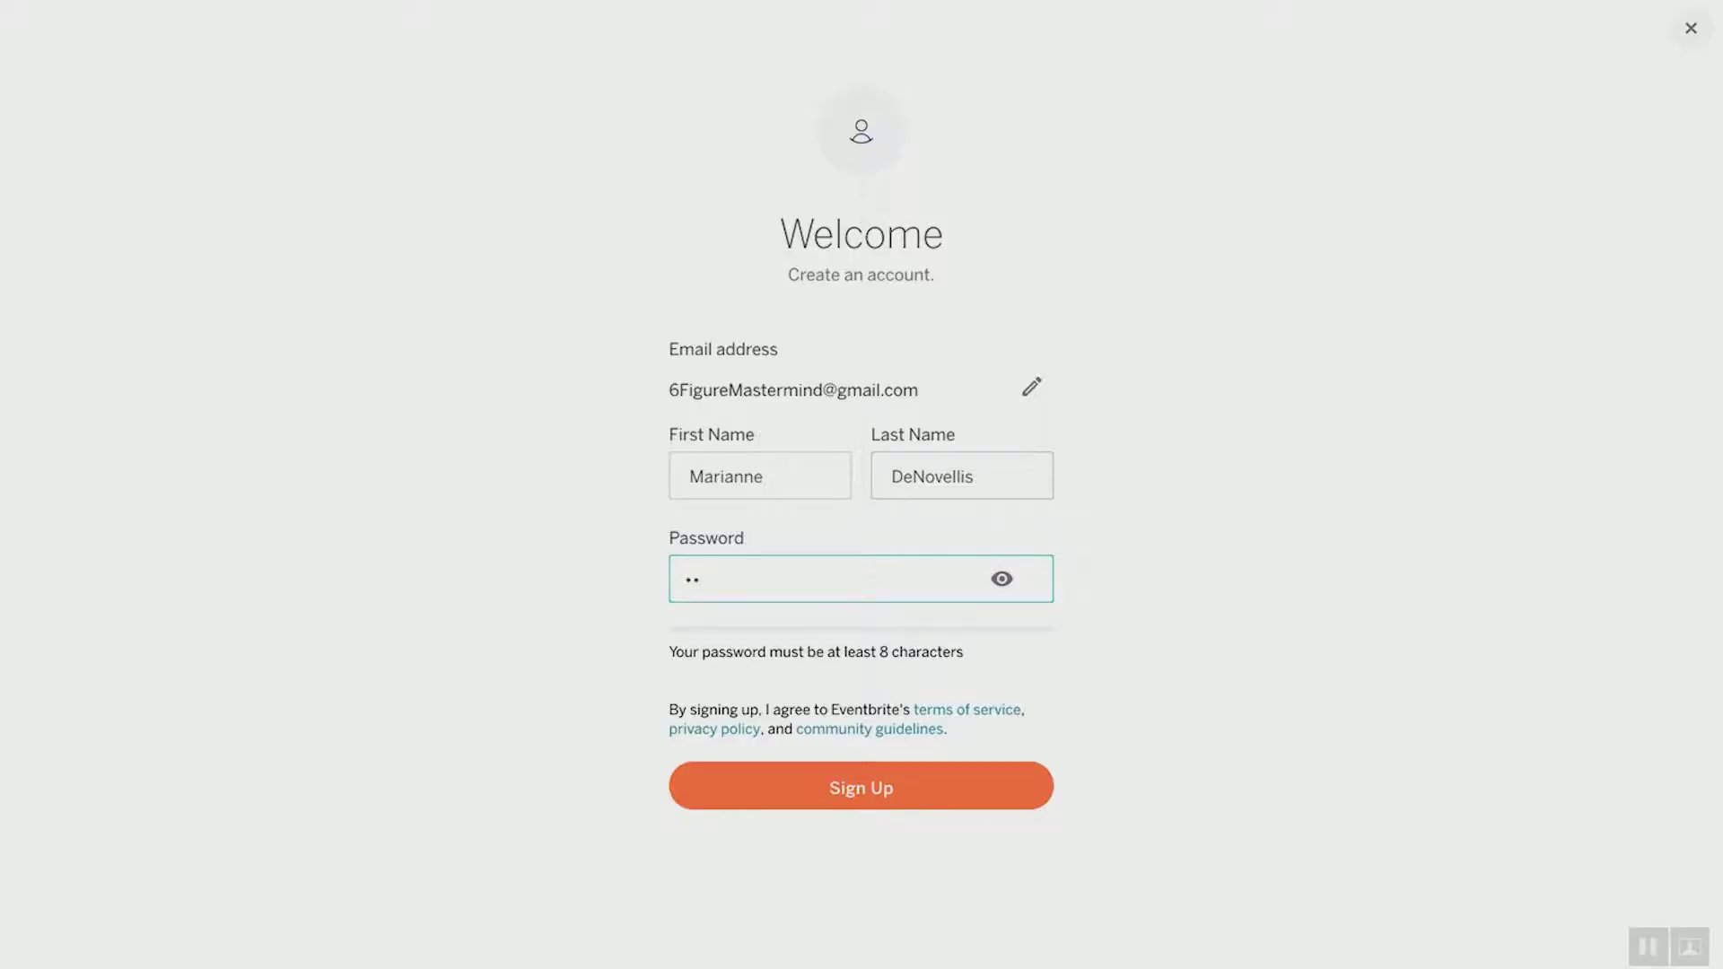
# Enter a password of at least 8 characters to finish signing up
pyautogui.write('**')
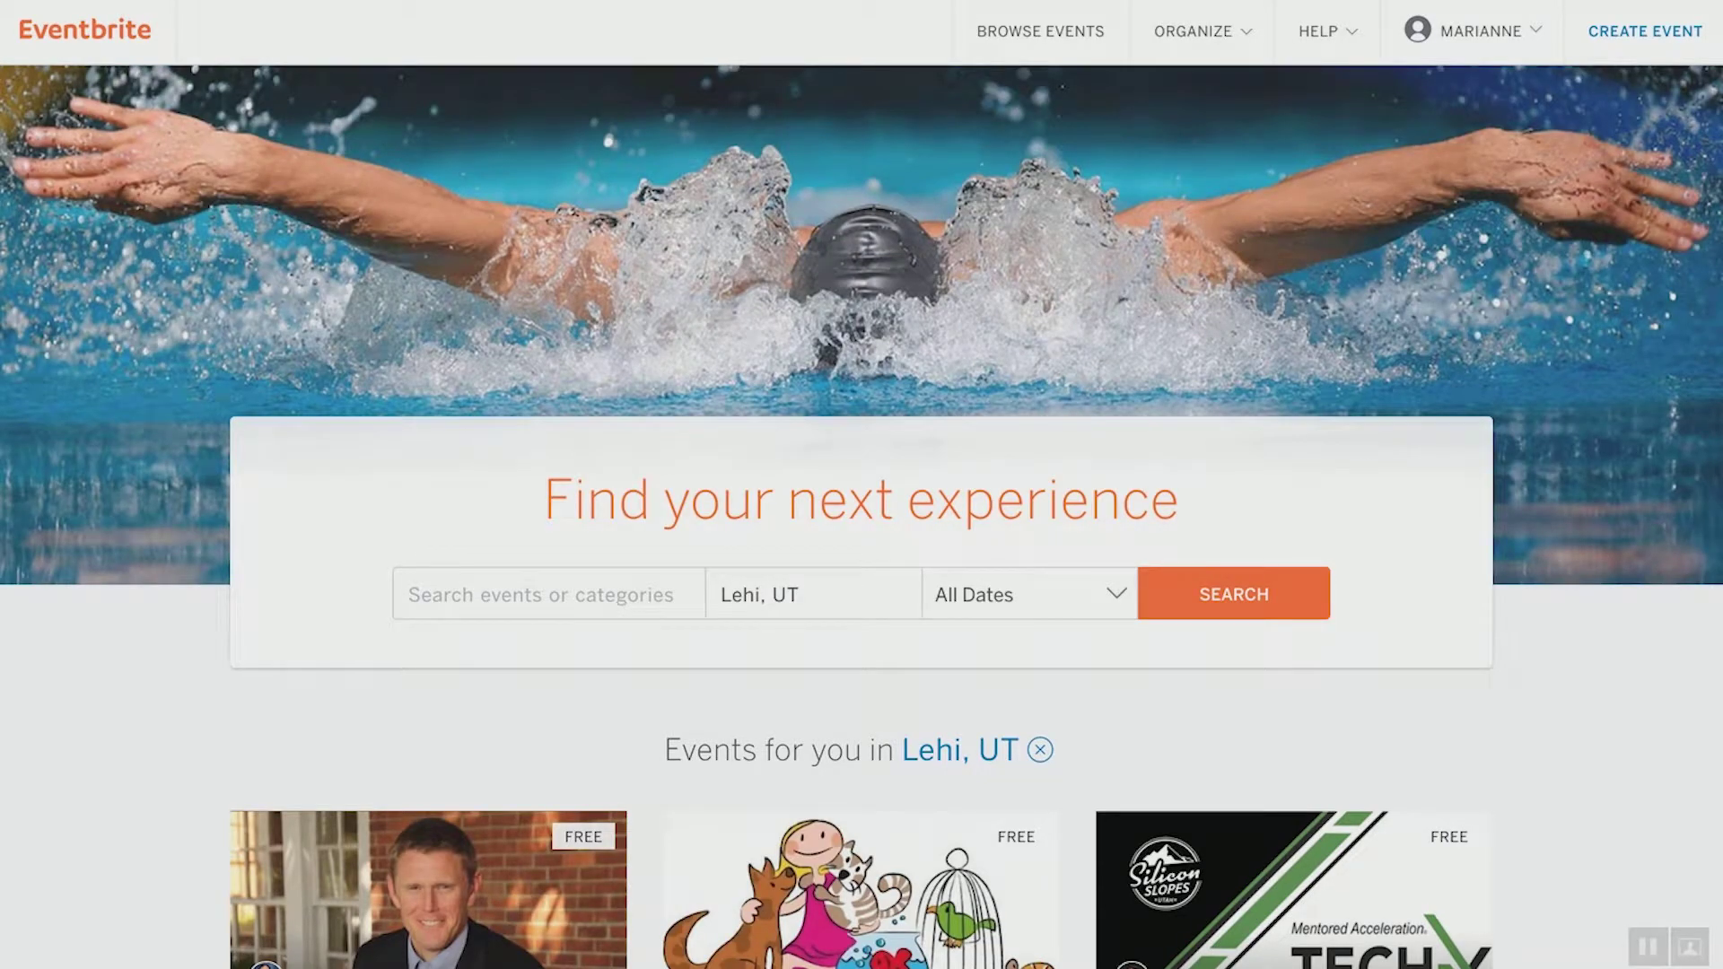
# Open Account Settings from the account-name menu in the top bar
pyautogui.click(1450, 21)
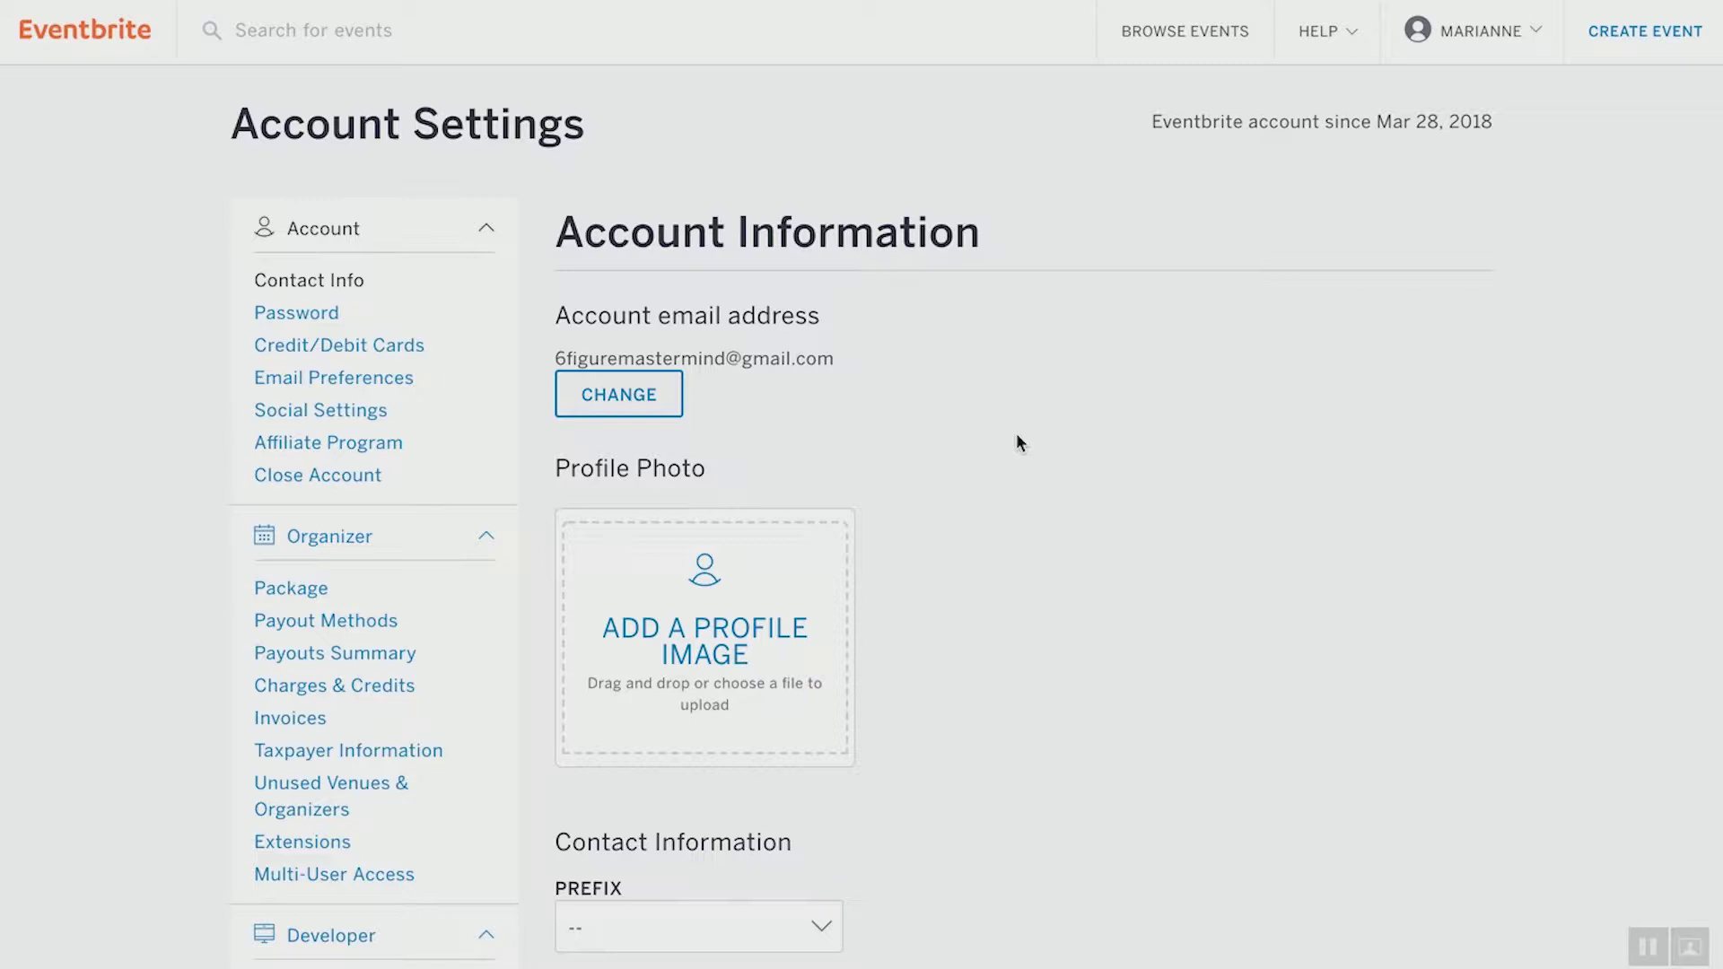
pyautogui.scroll(-4, 1016, 436)
pyautogui.scroll(5, 1020, 441)
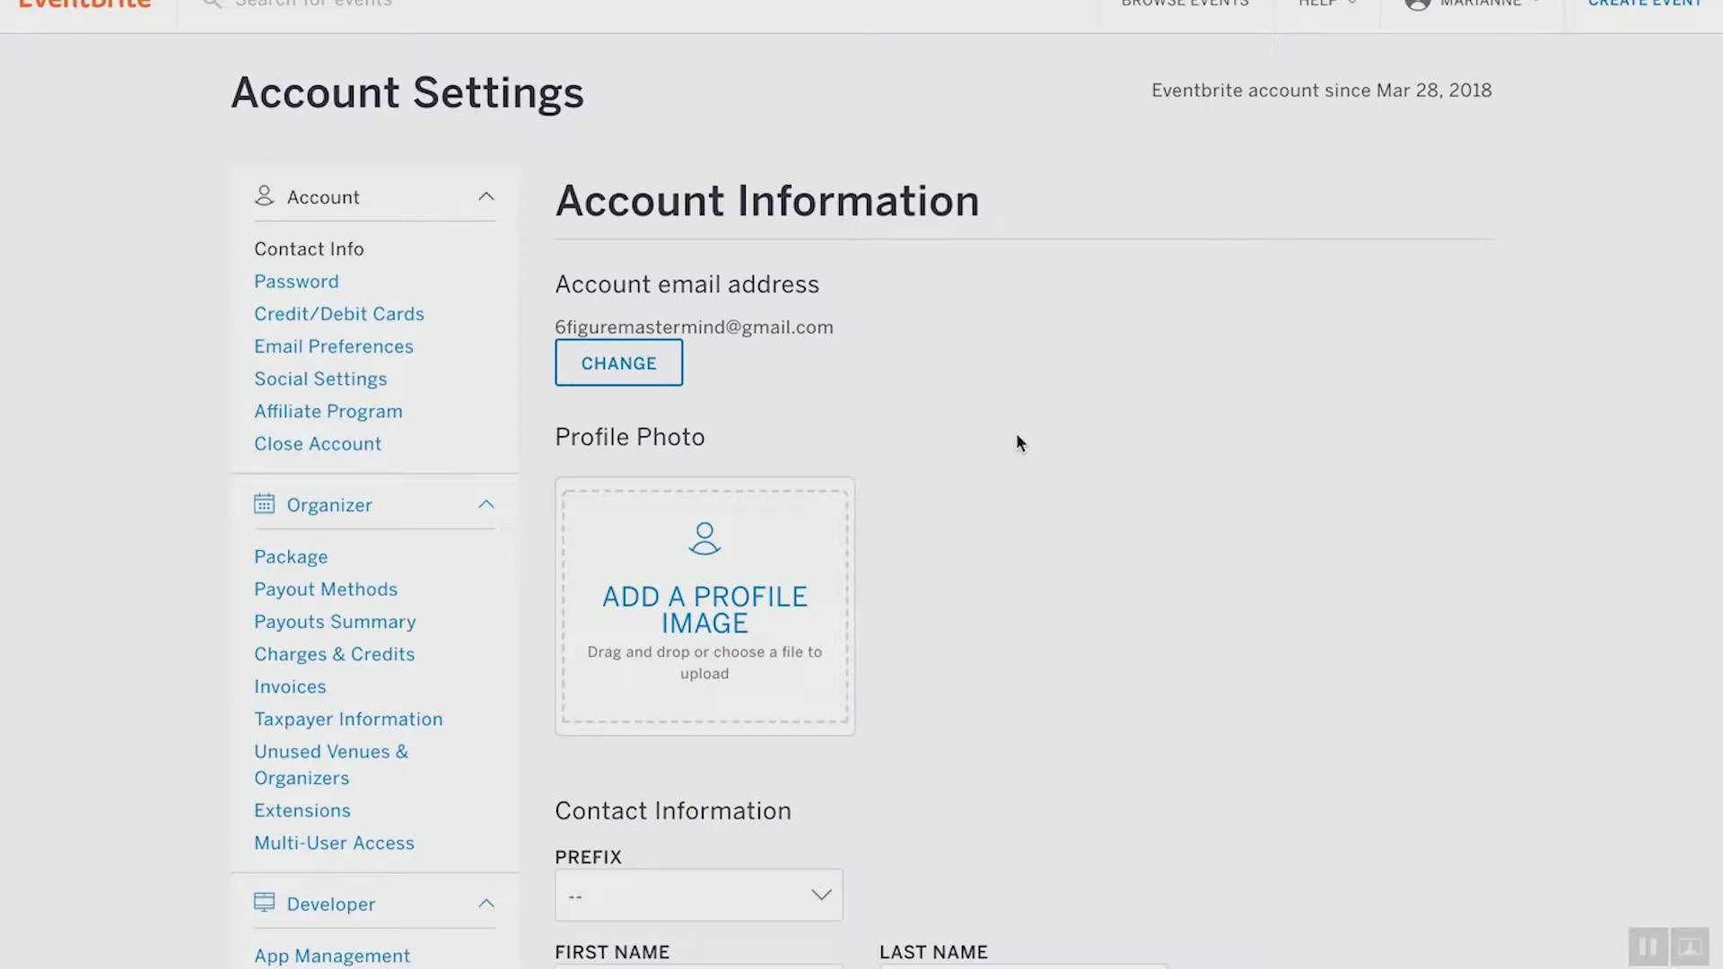
pyautogui.moveTo(1503, 29)
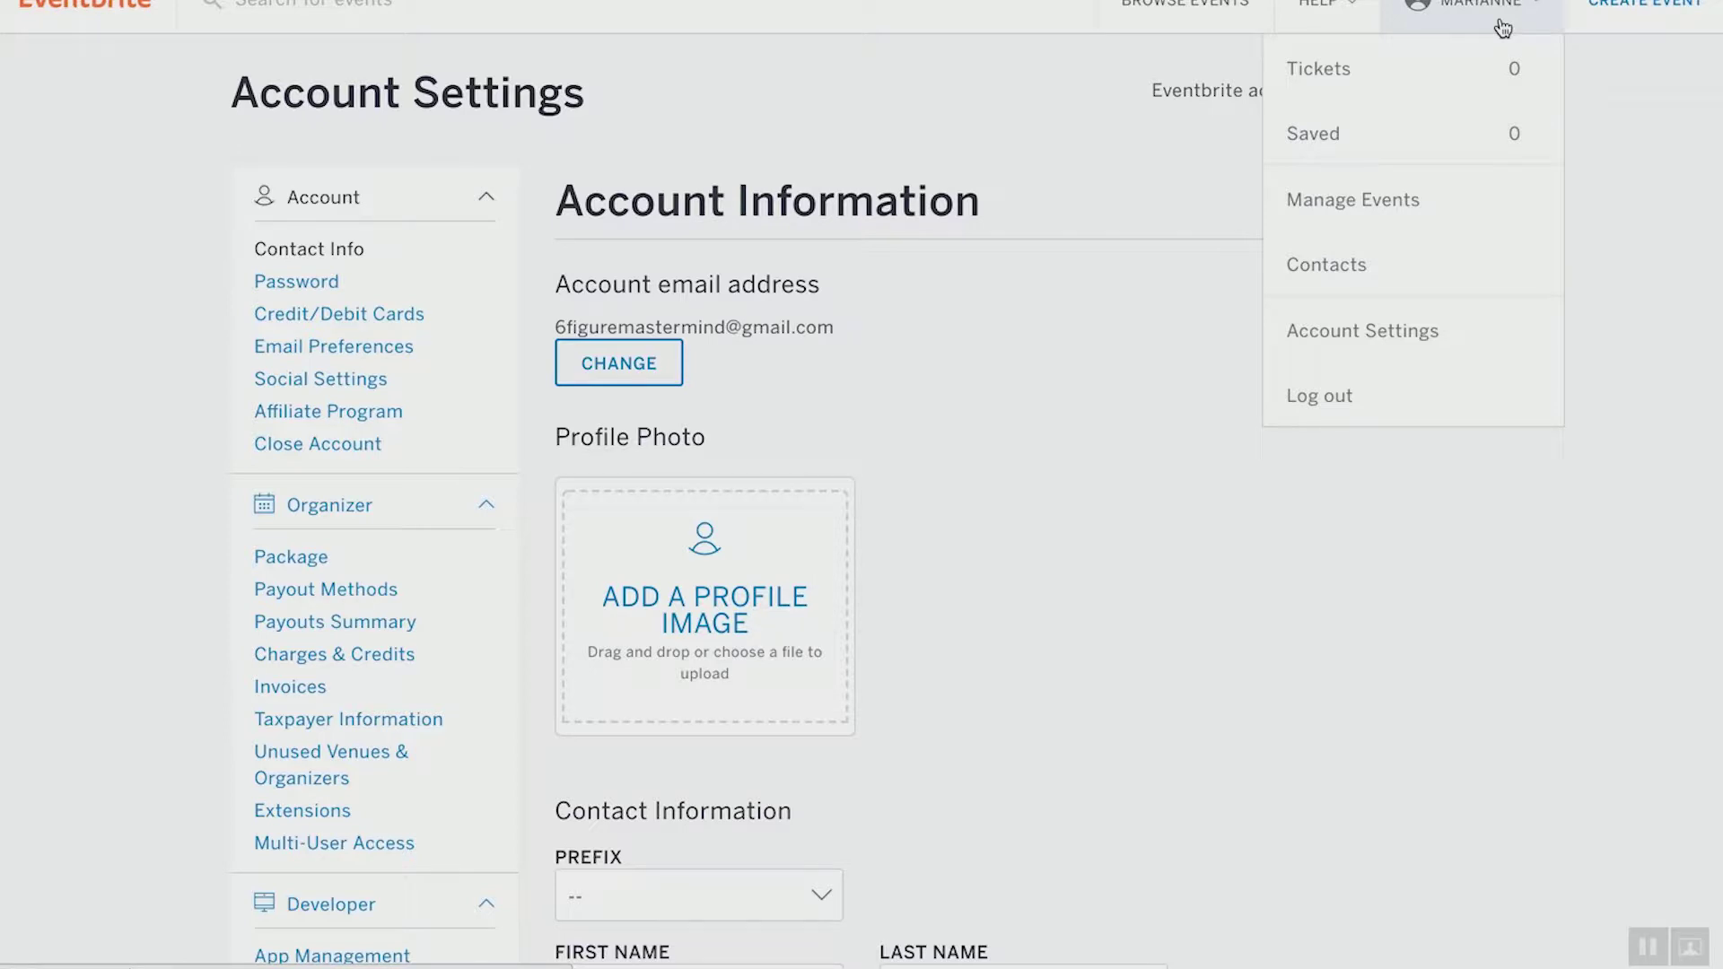
pyautogui.click(1376, 359)
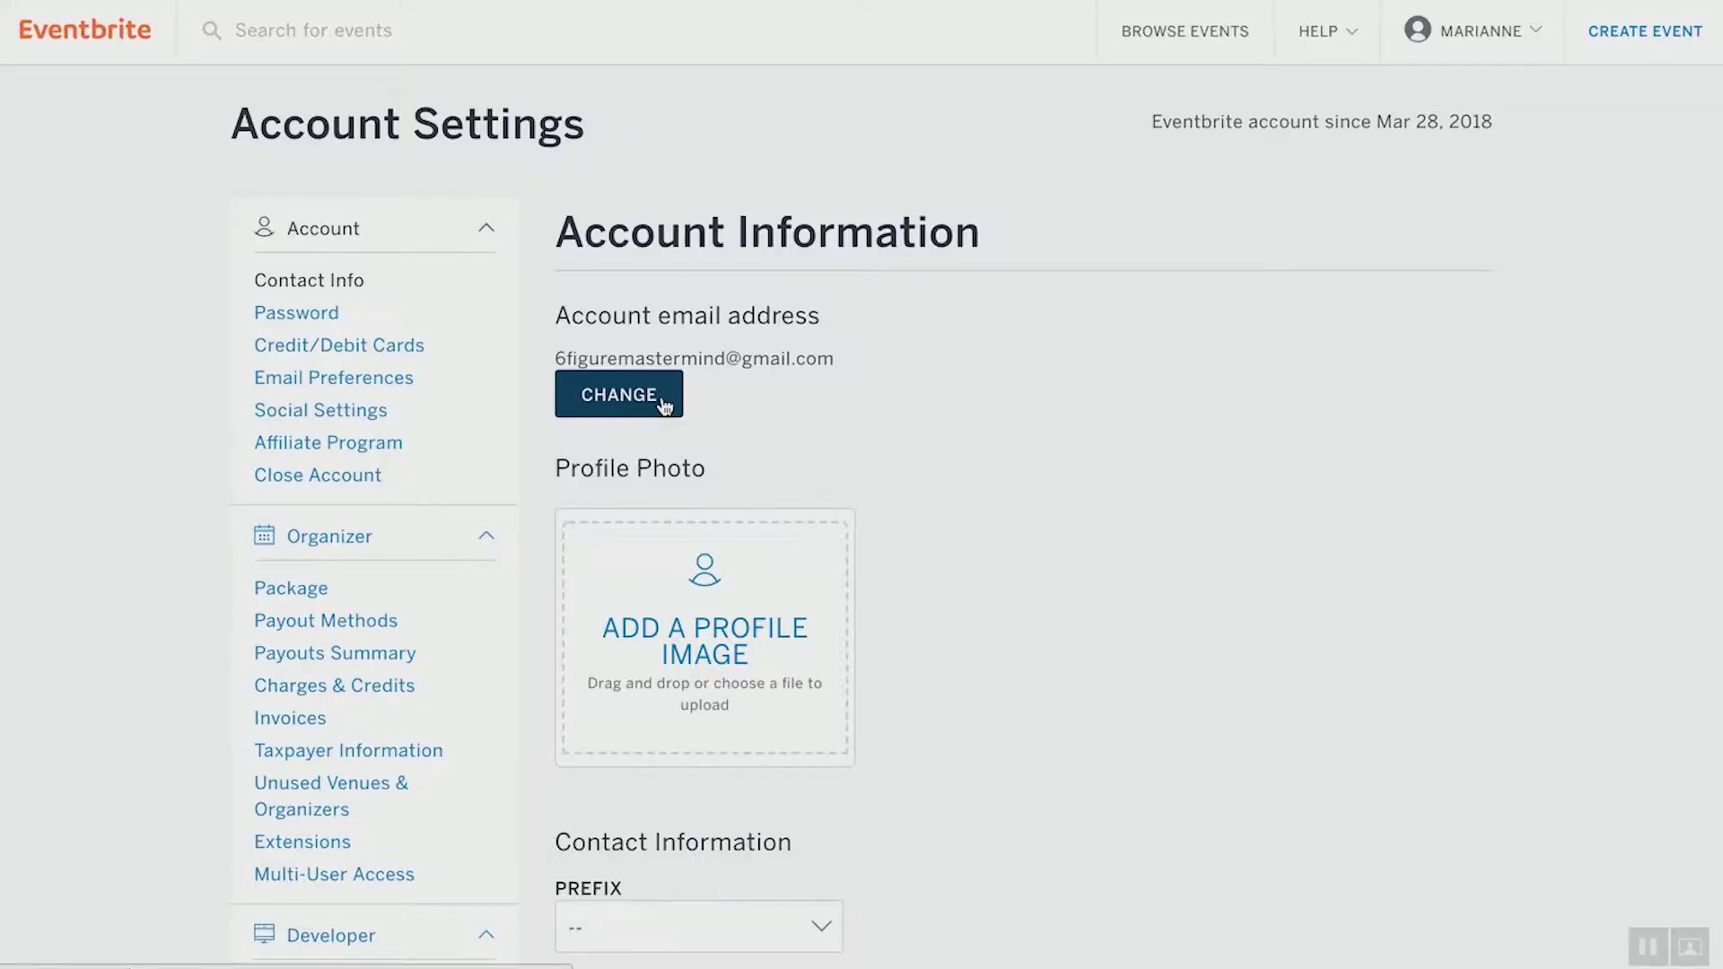
pyautogui.click(731, 618)
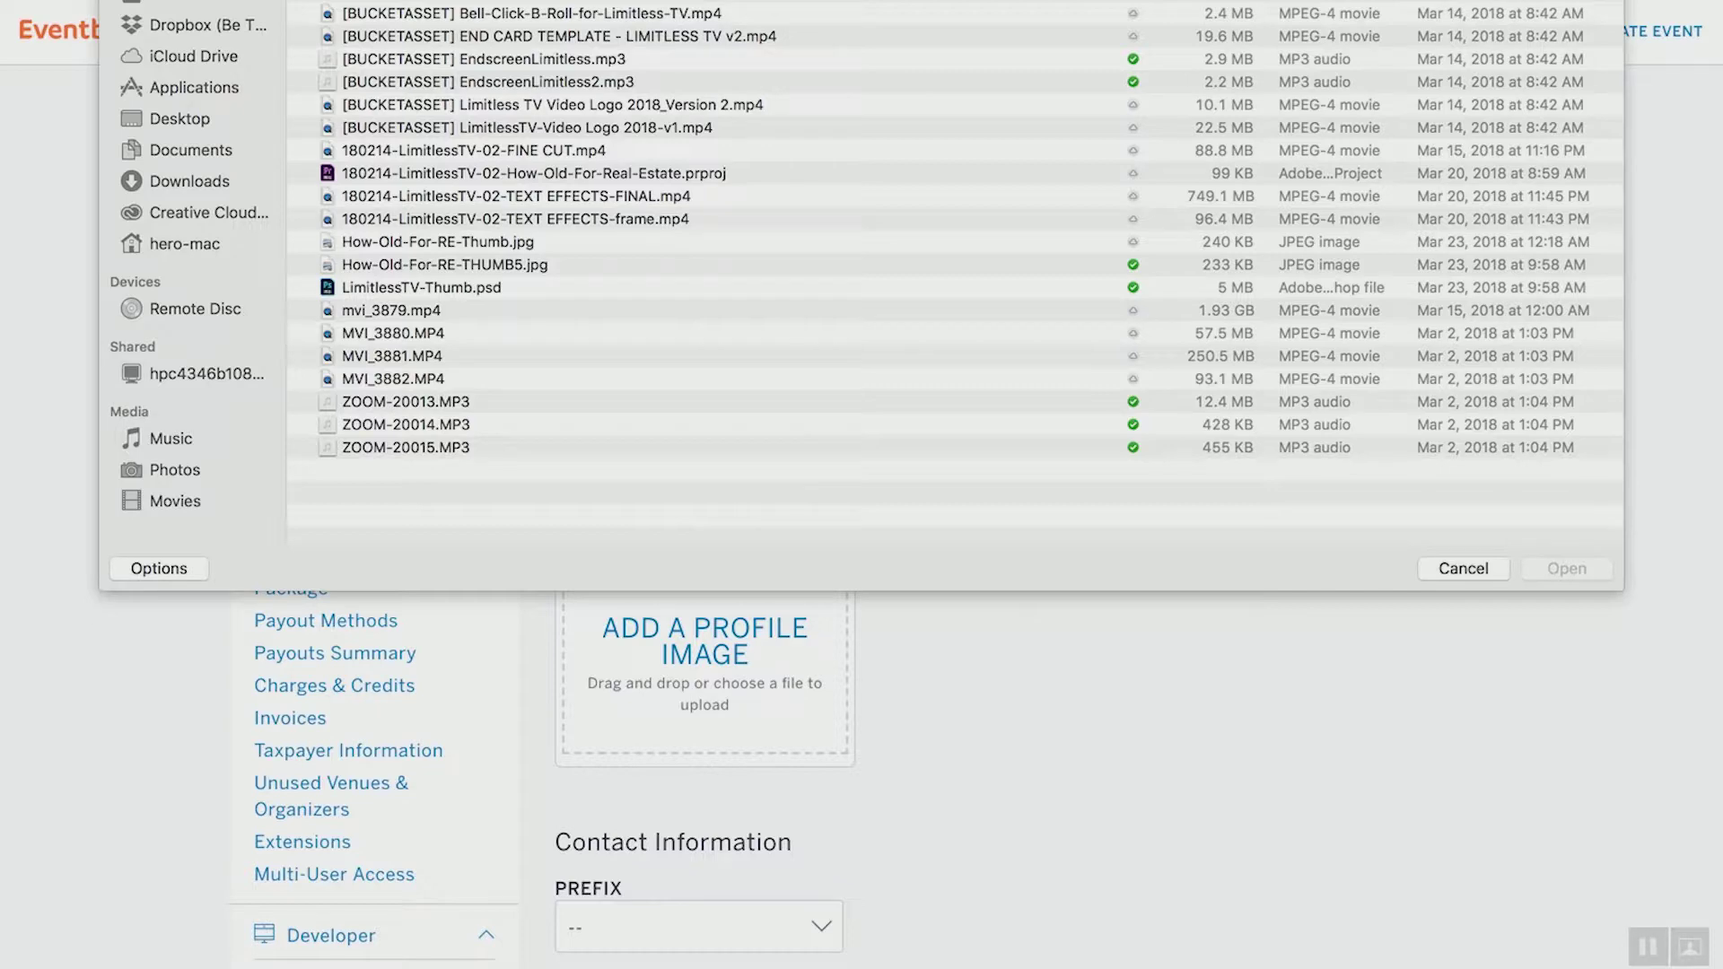
pyautogui.click(1483, 565)
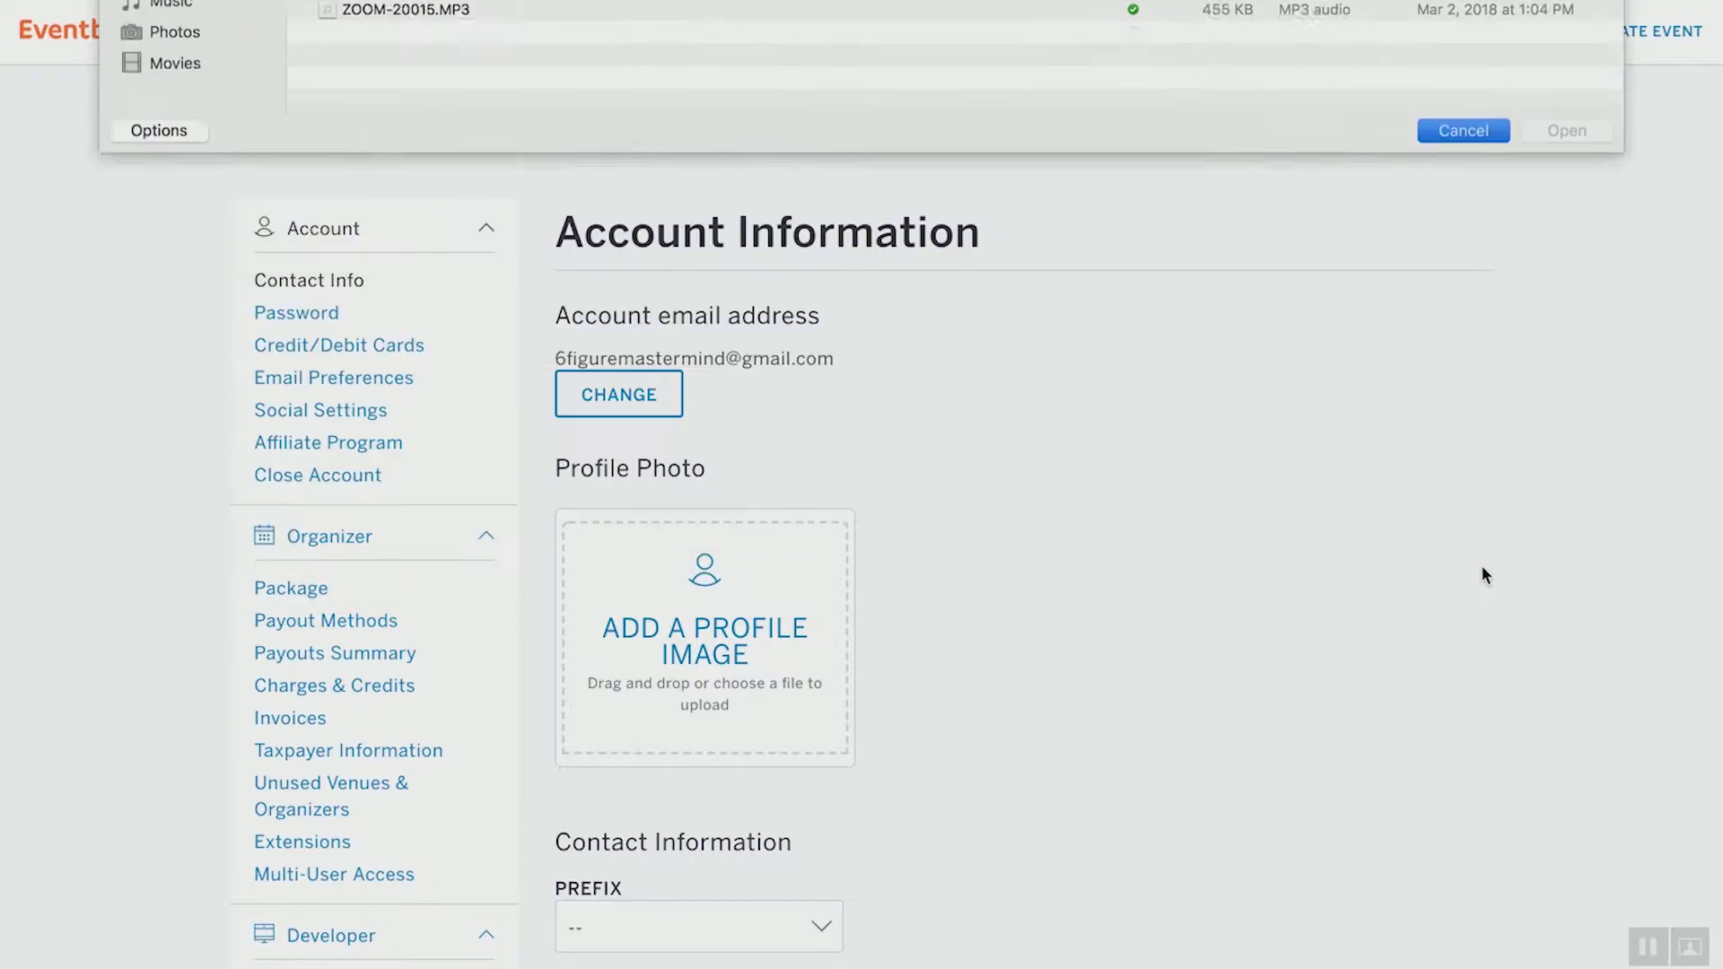
pyautogui.scroll(-1, 1231, 674)
pyautogui.scroll(-5, 1231, 677)
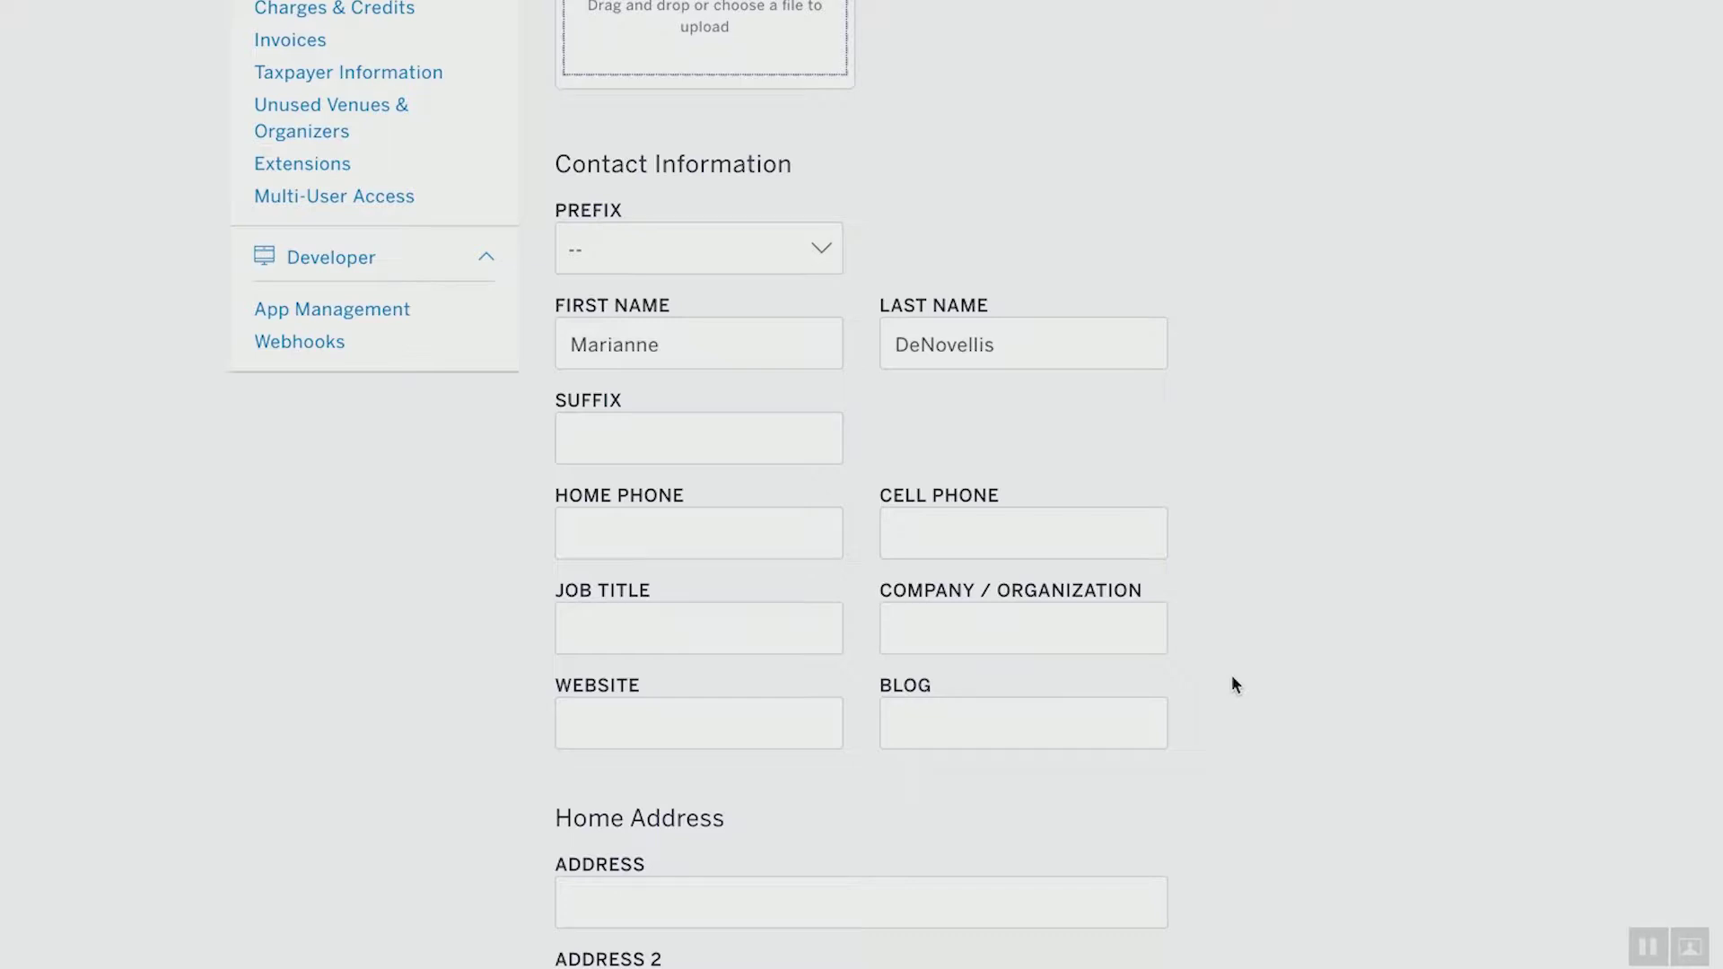
# Enter the personal website address in the Contact Information Website field
pyautogui.click(811, 729)
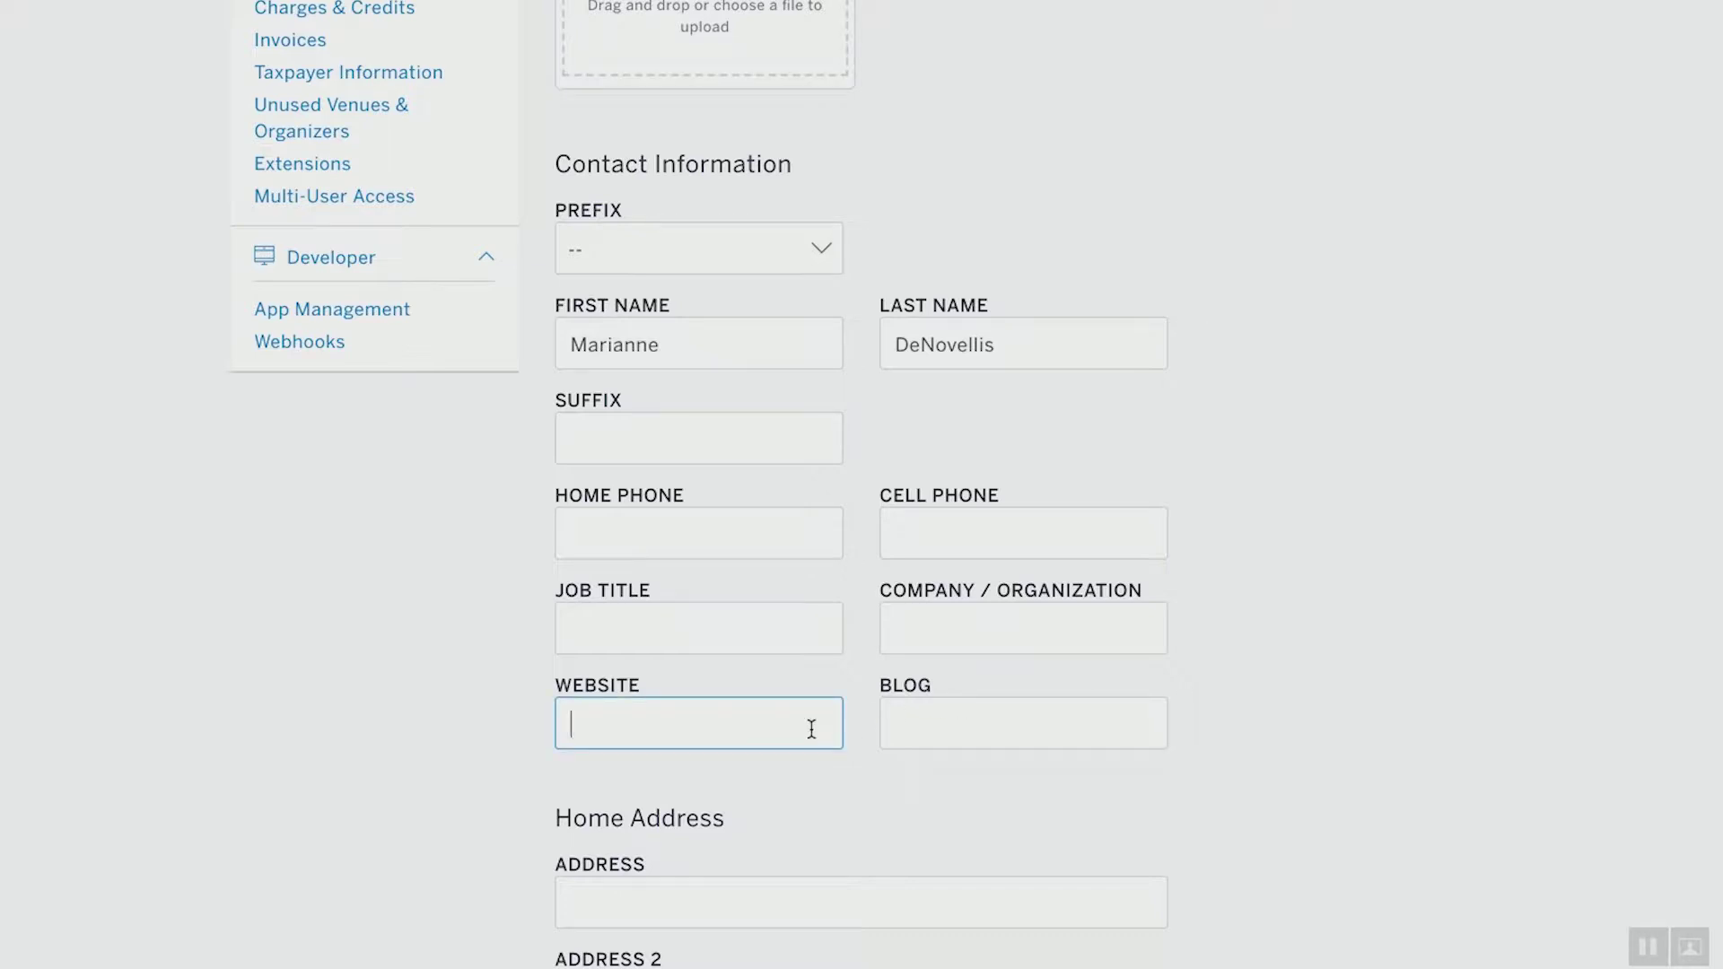
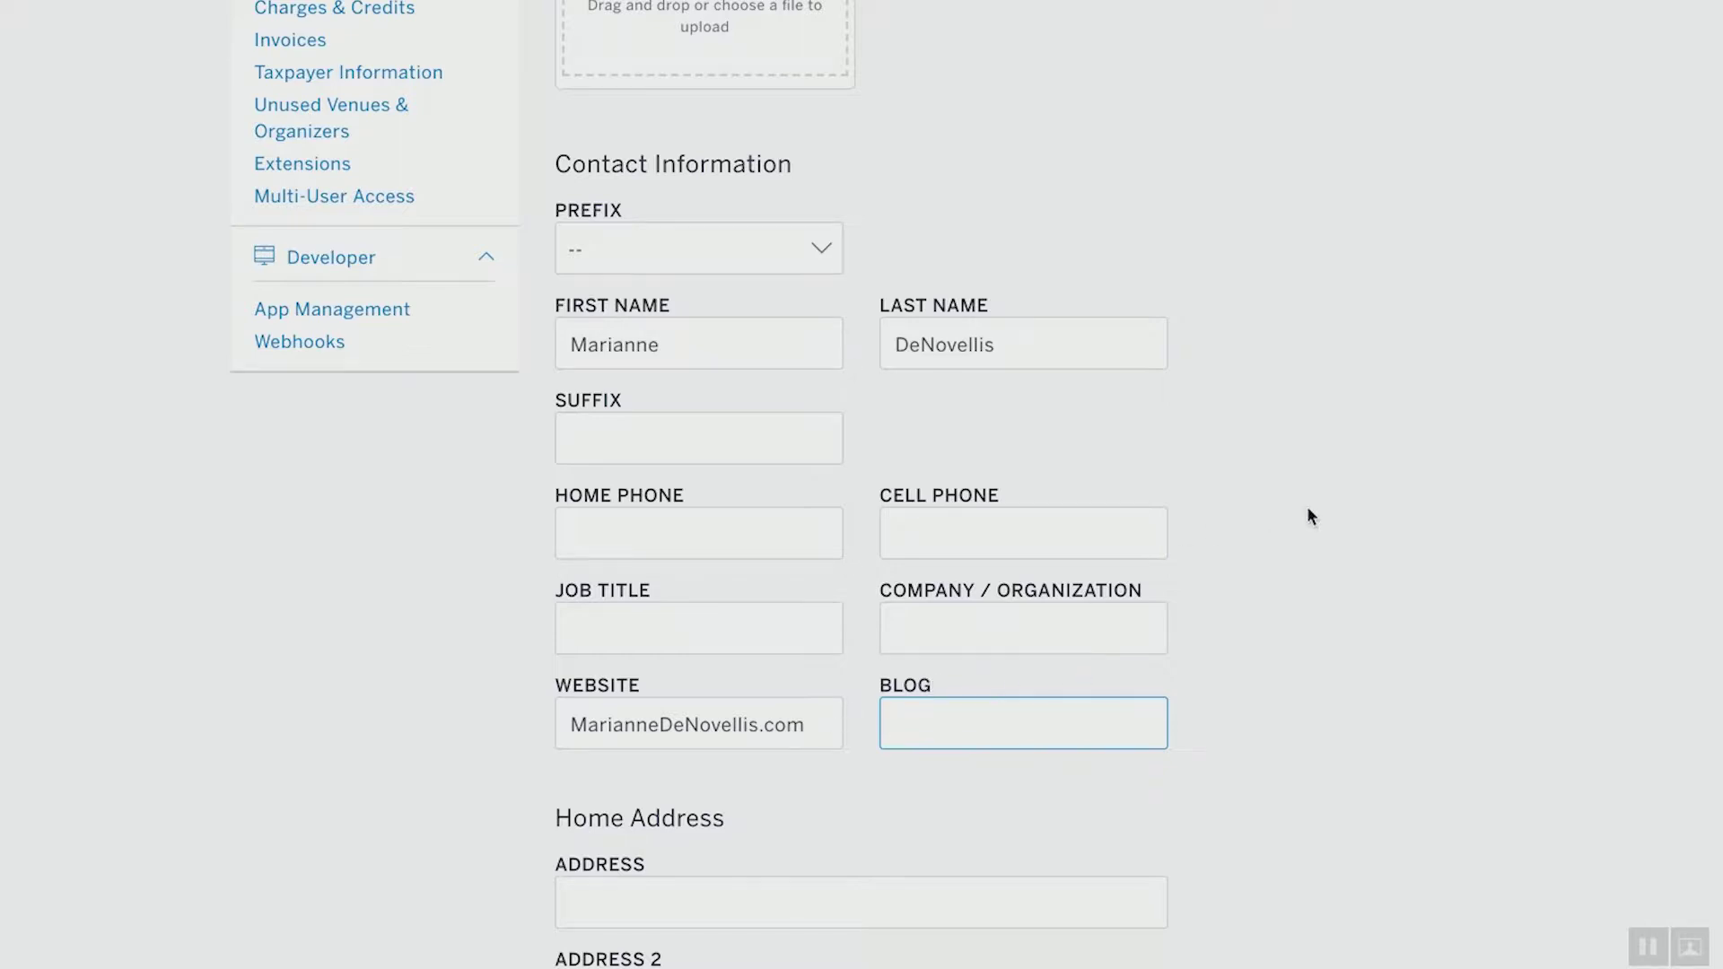
pyautogui.scroll(-6, 1307, 509)
pyautogui.scroll(-5, 1307, 509)
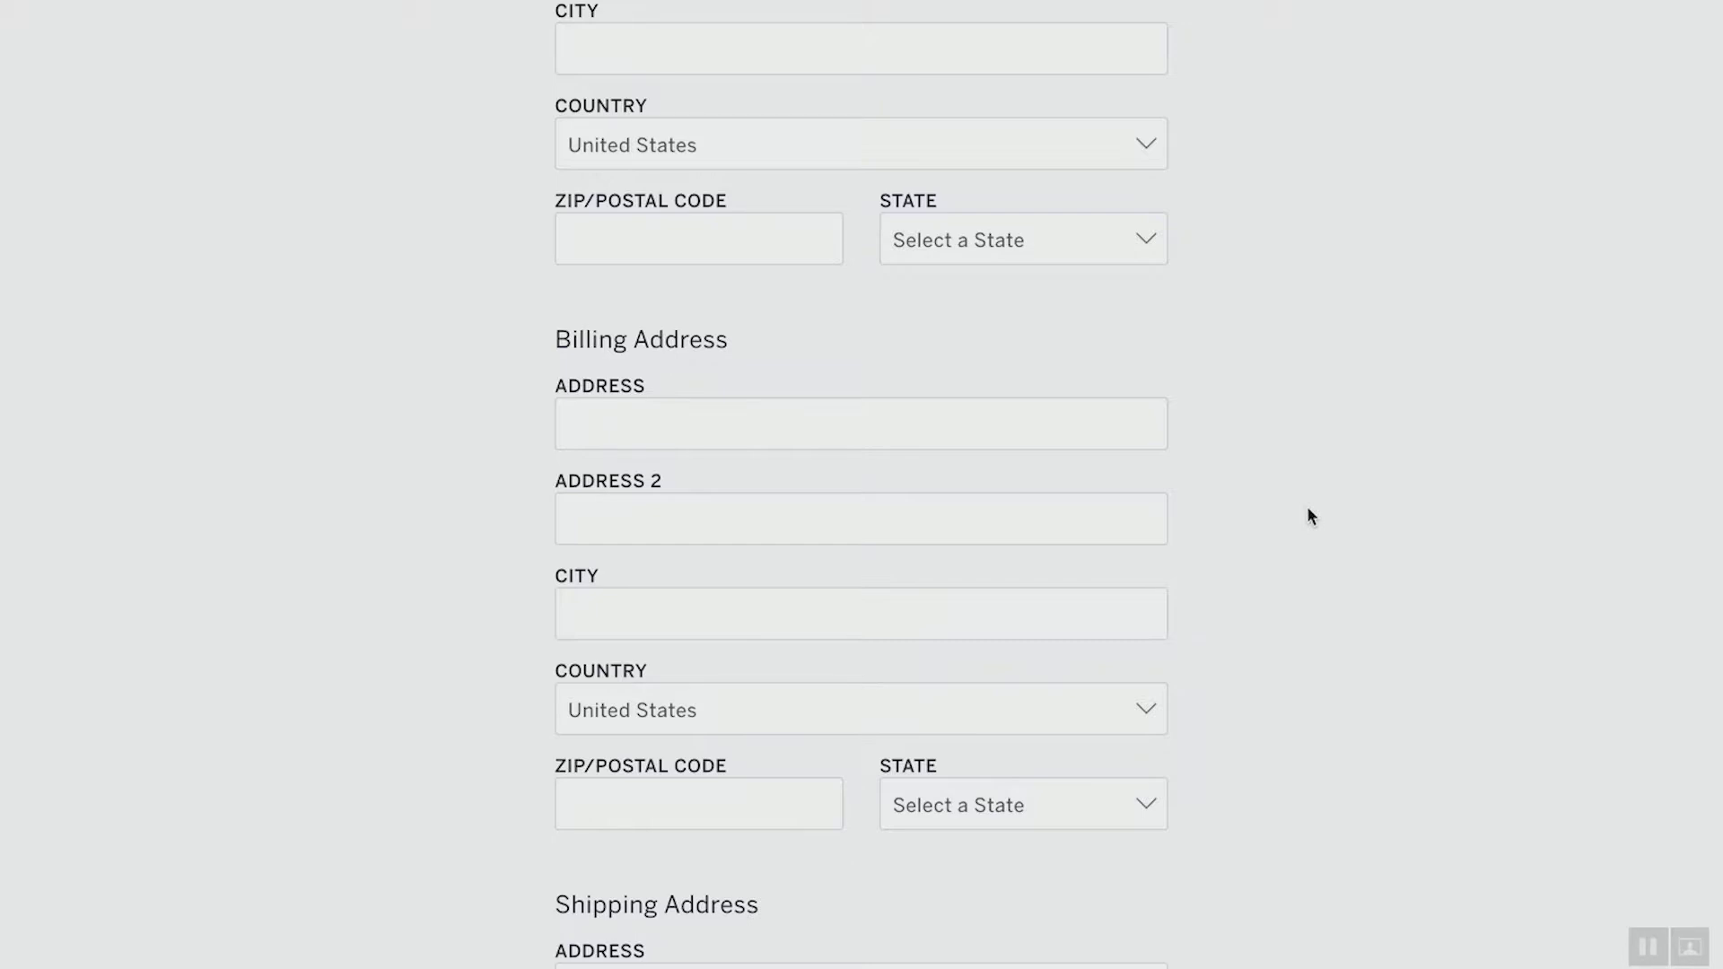
pyautogui.scroll(-2, 1308, 509)
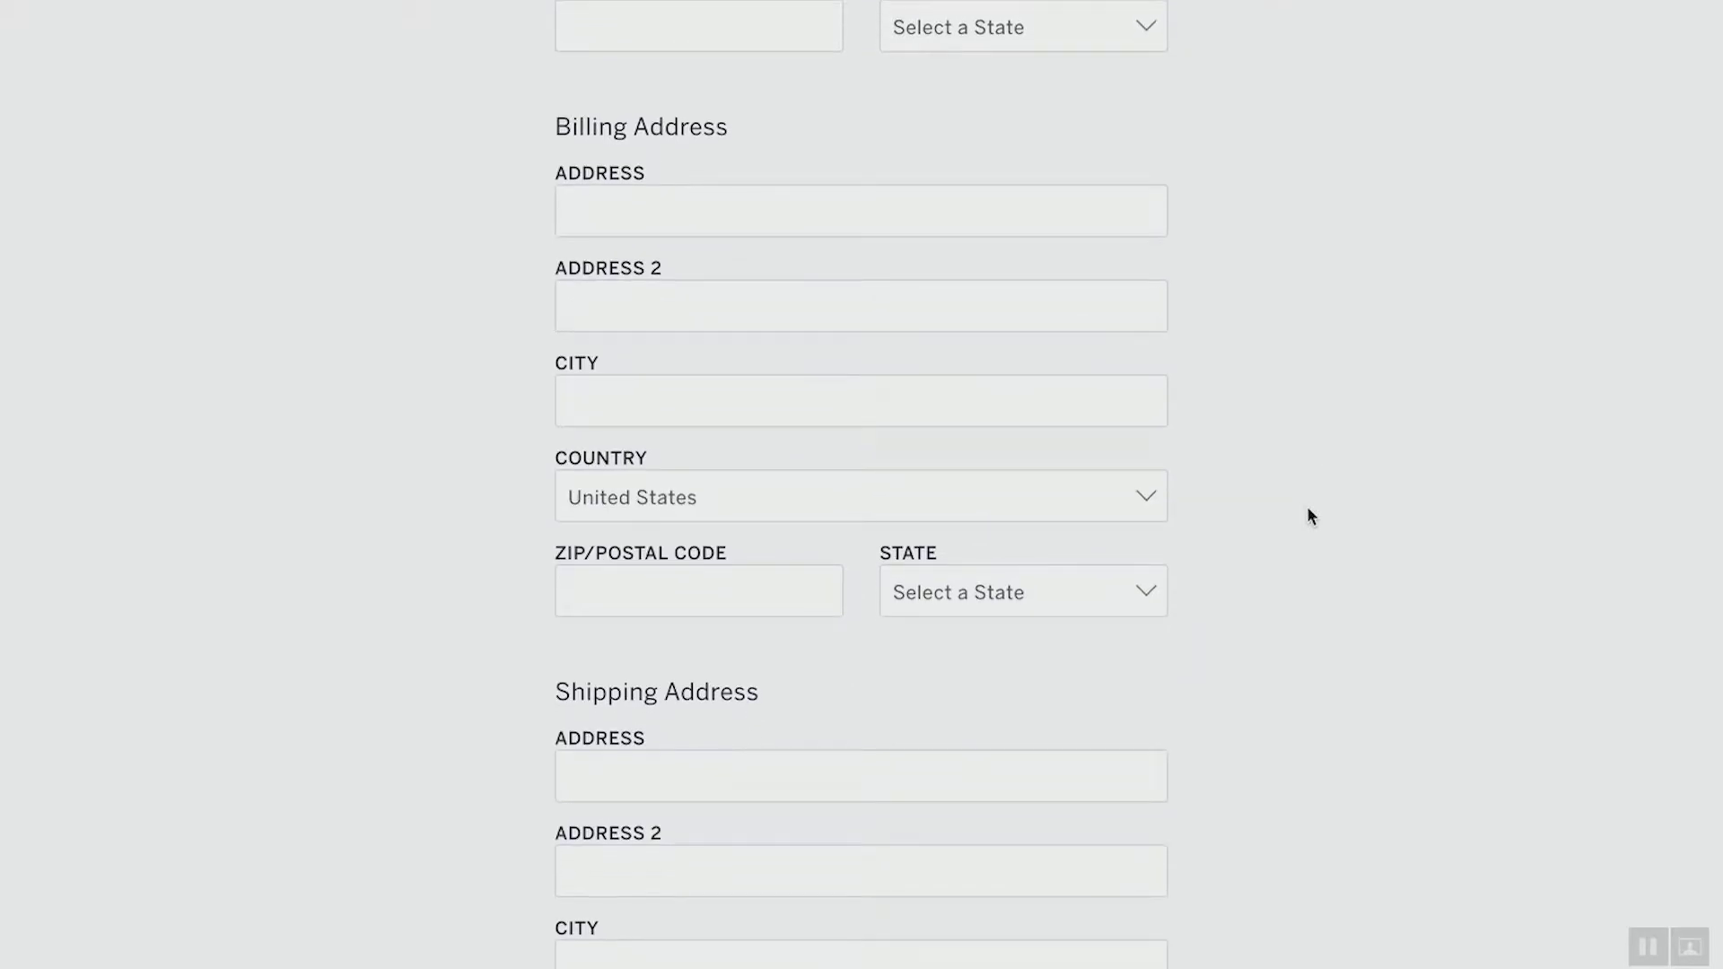
pyautogui.scroll(-2, 1306, 515)
pyautogui.scroll(2, 1306, 515)
pyautogui.scroll(-2, 1306, 515)
pyautogui.scroll(1, 1307, 508)
pyautogui.scroll(-8, 1307, 507)
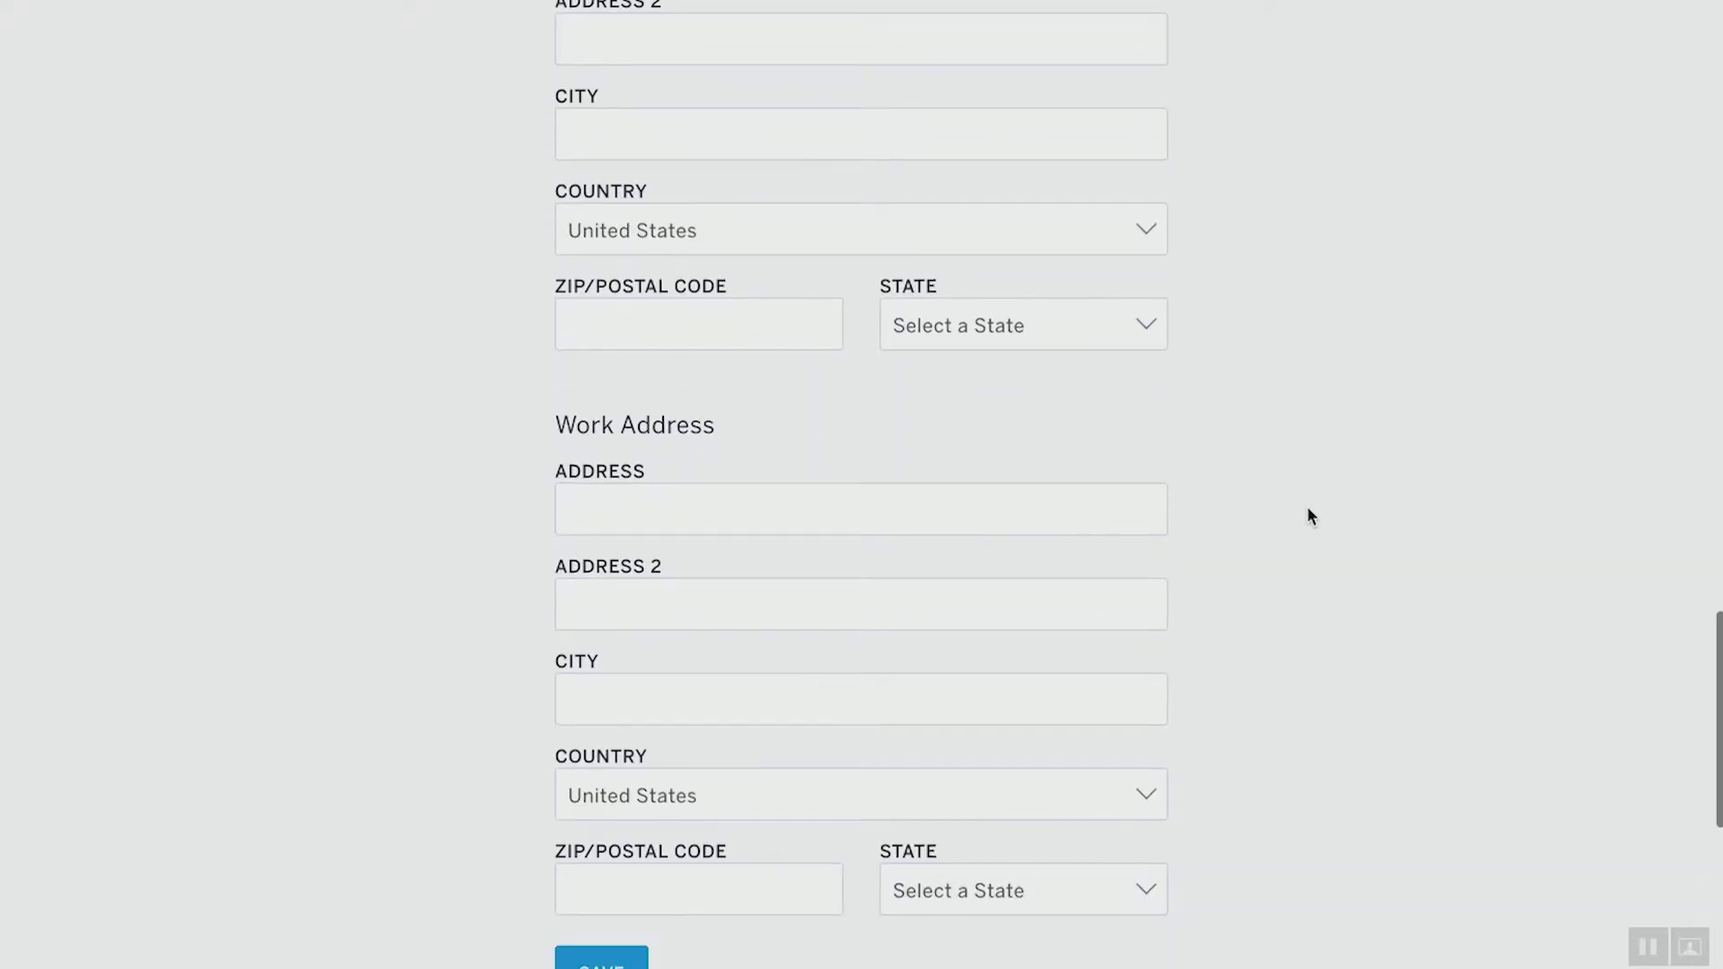
pyautogui.scroll(-2, 1307, 510)
pyautogui.scroll(14, 1307, 509)
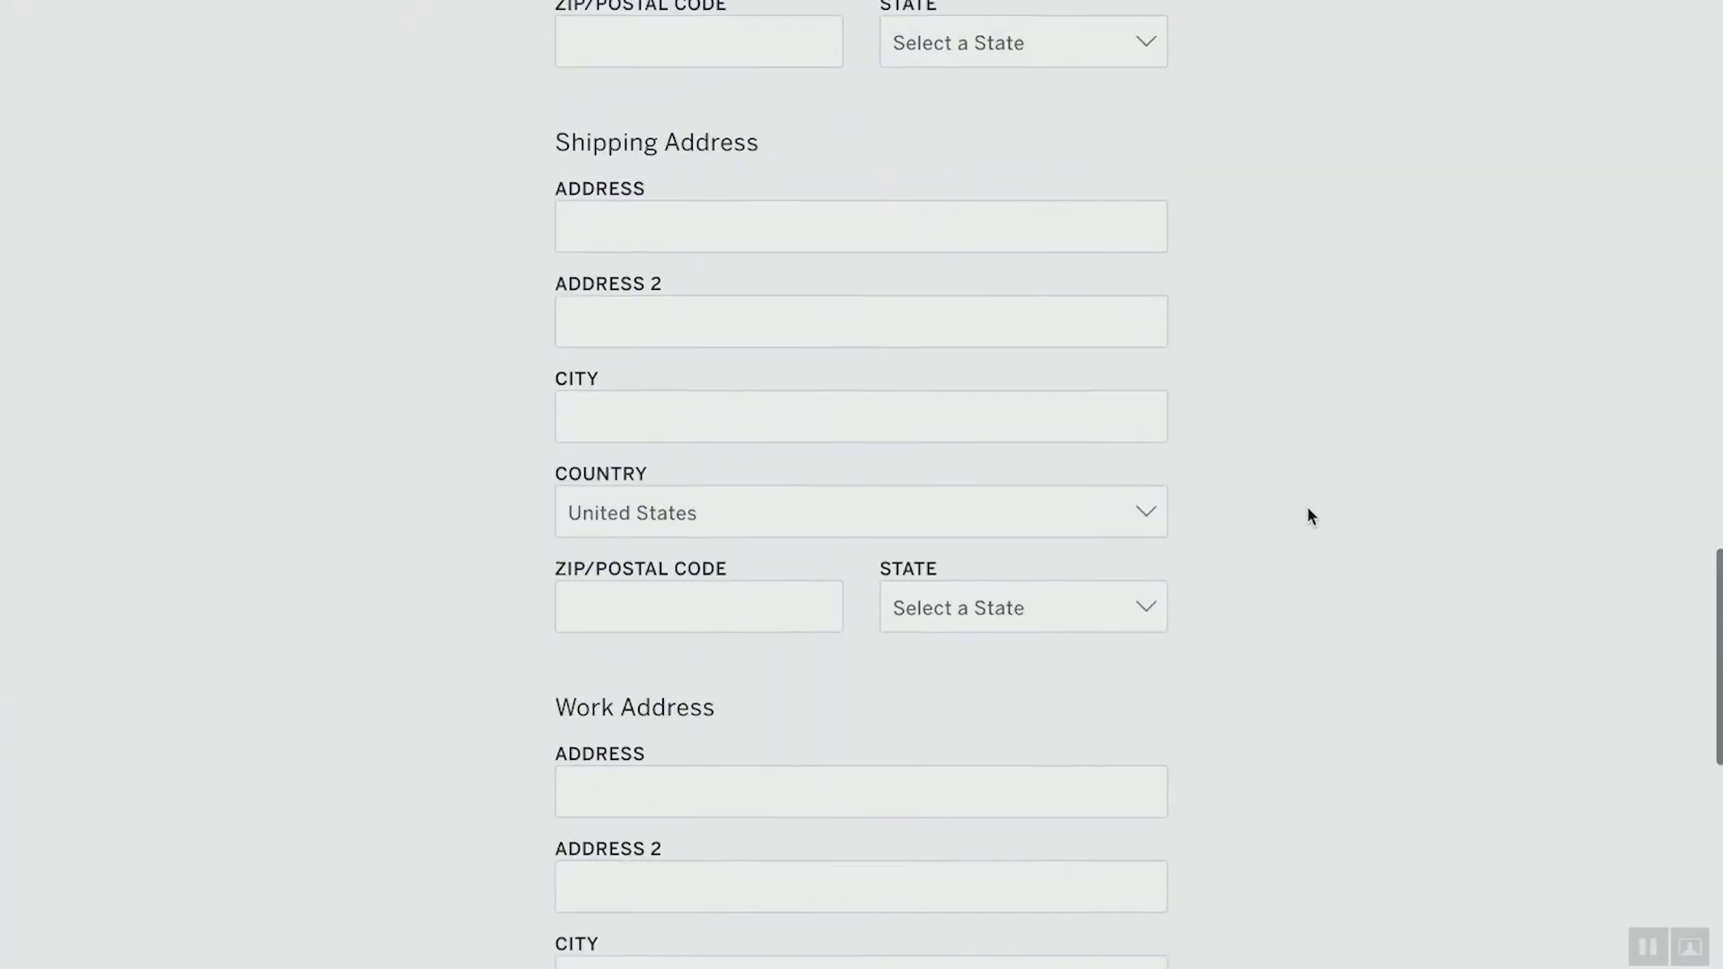
pyautogui.scroll(15, 1306, 515)
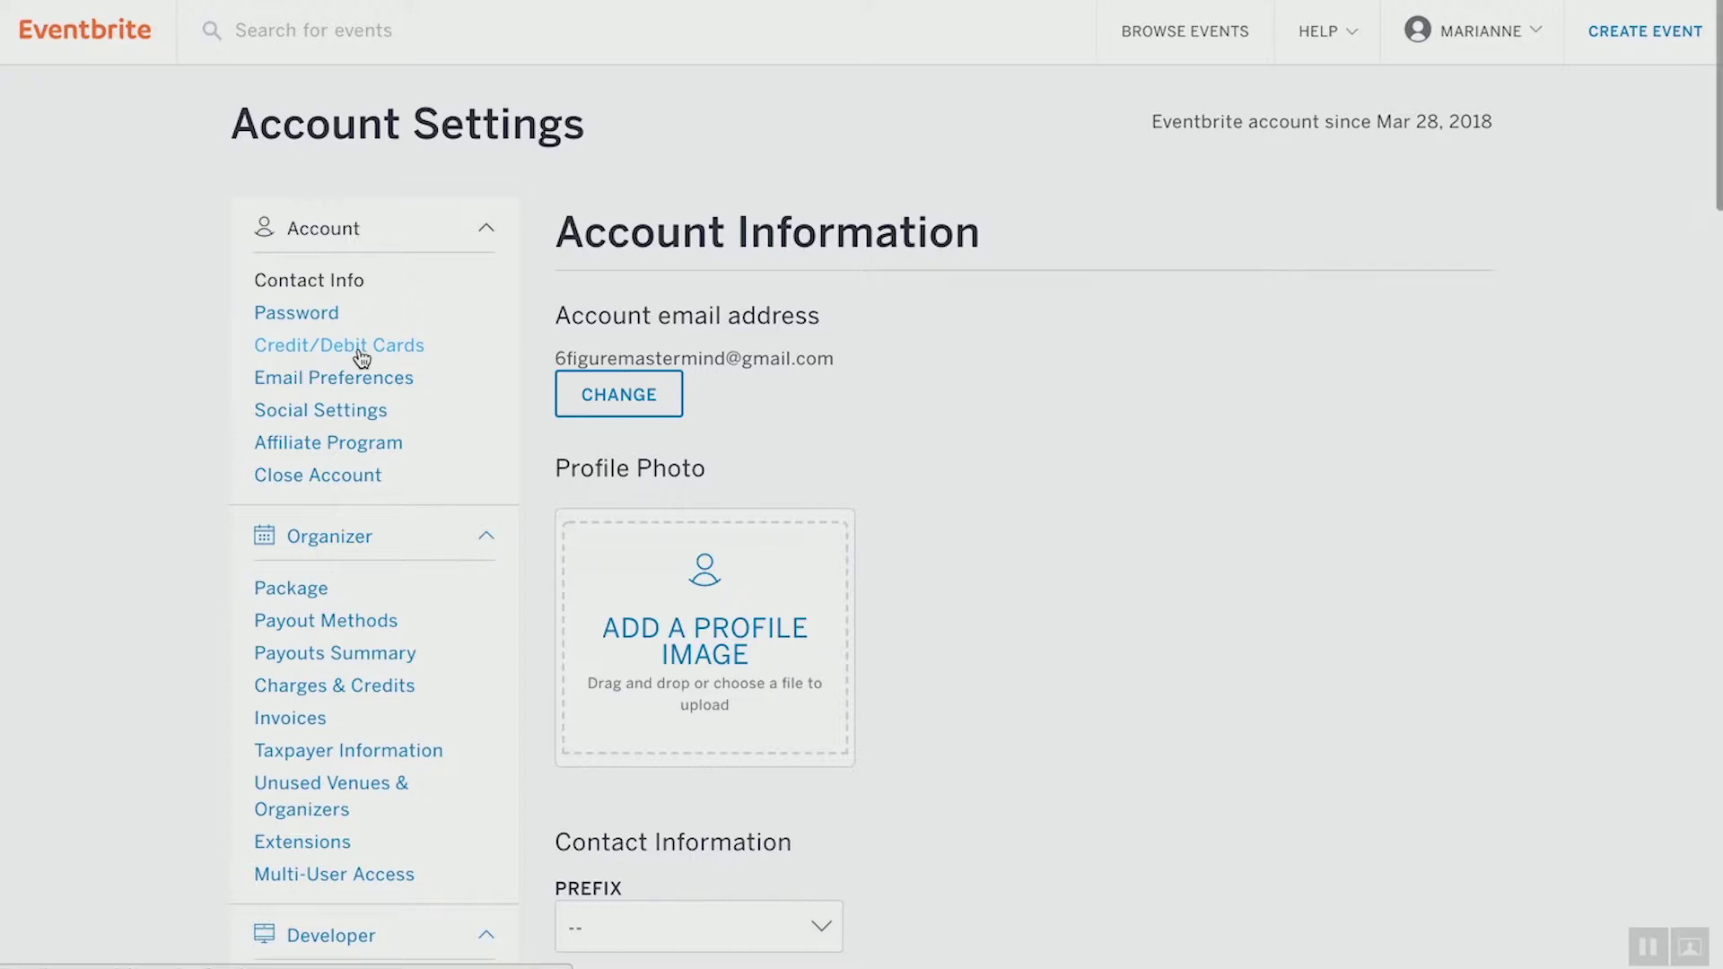
# Confirm Credit/Debit Cards is empty, then go to Email Preferences
pyautogui.click(362, 348)
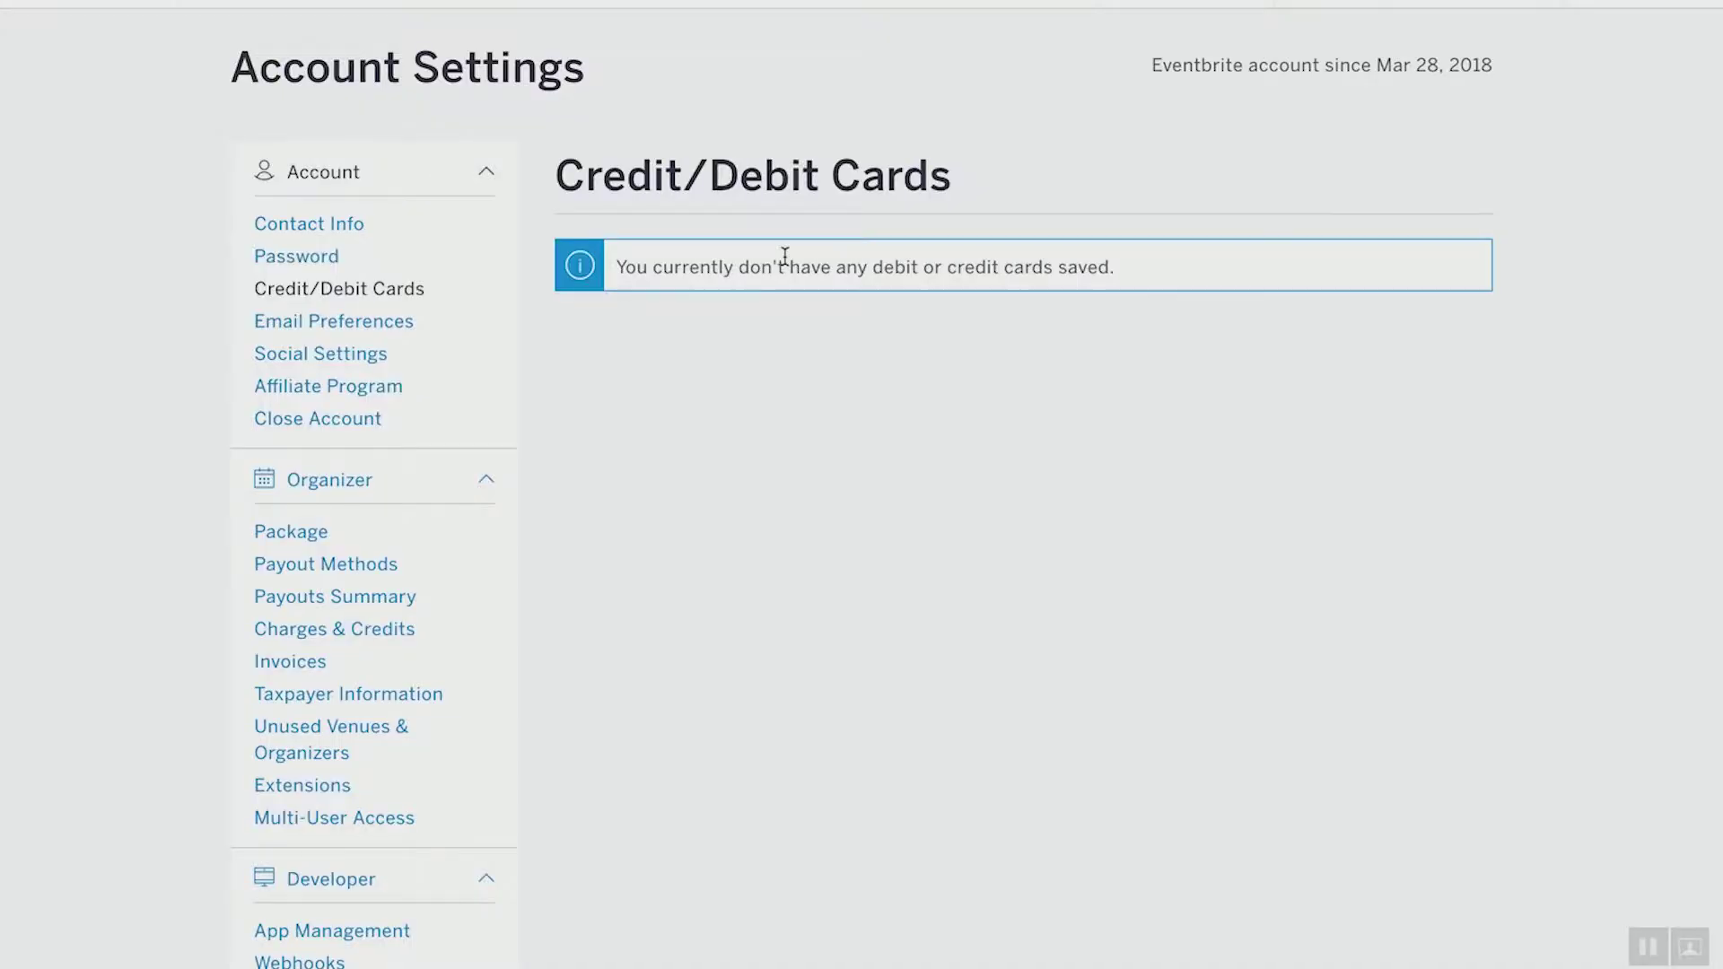
pyautogui.click(368, 323)
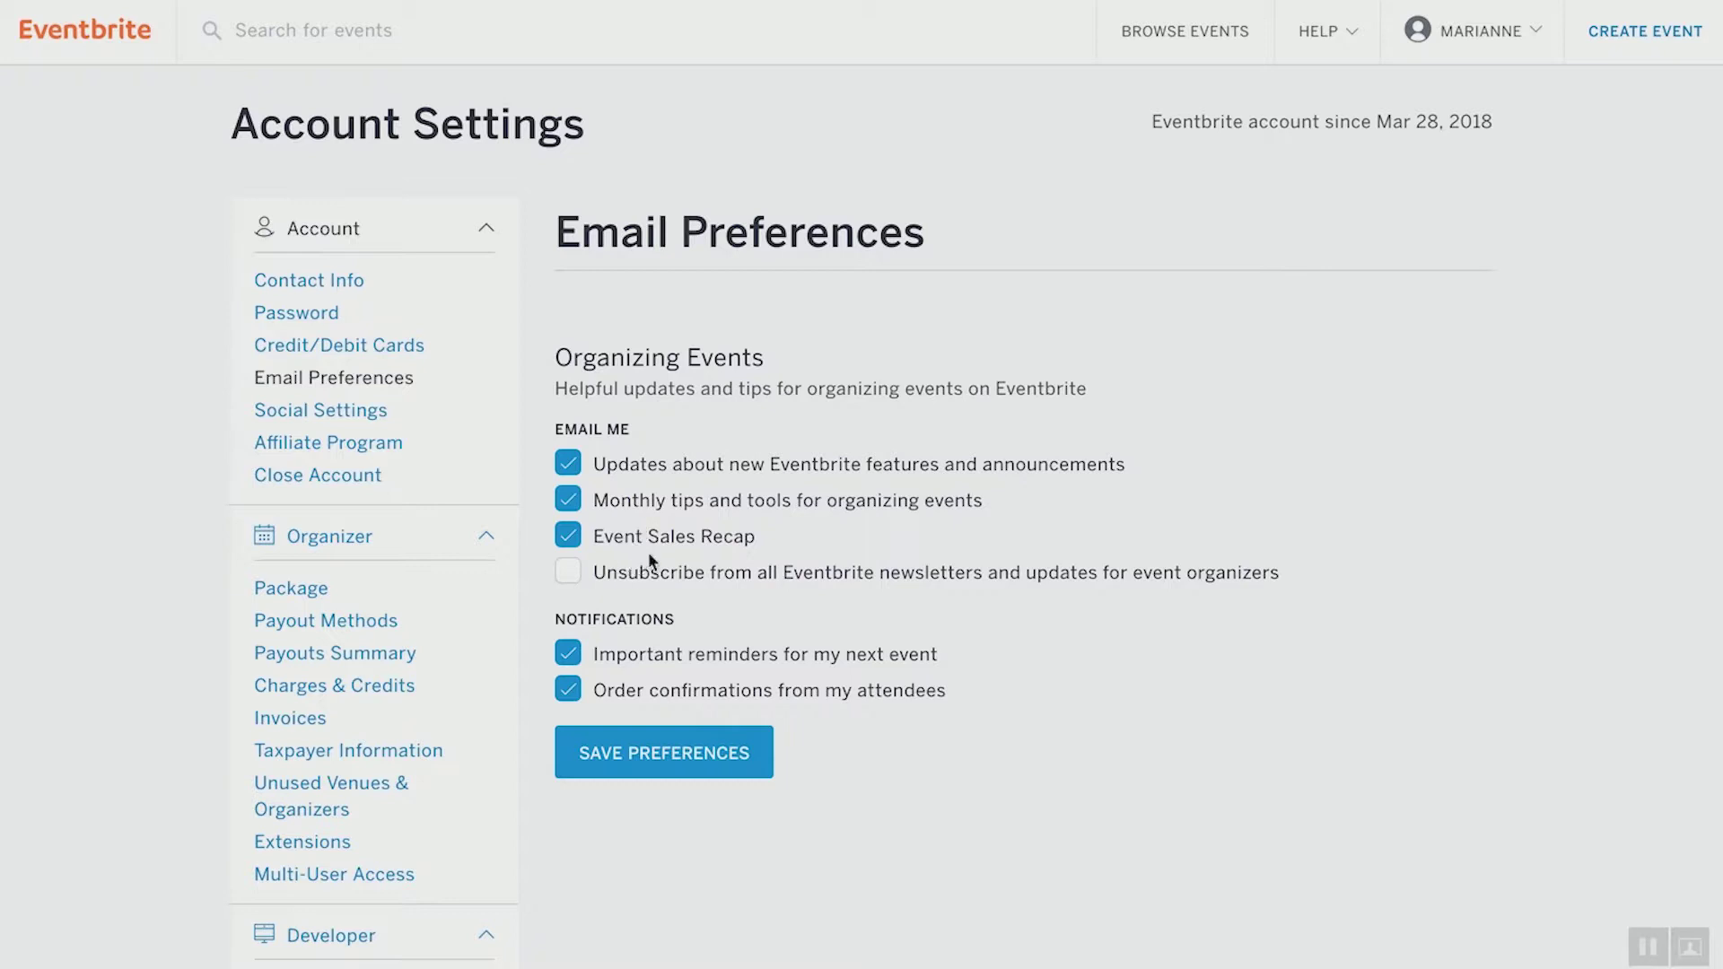
# Turn off monthly tips and new-feature update emails, then view Social Settings
pyautogui.click(572, 508)
pyautogui.click(568, 464)
pyautogui.click(346, 411)
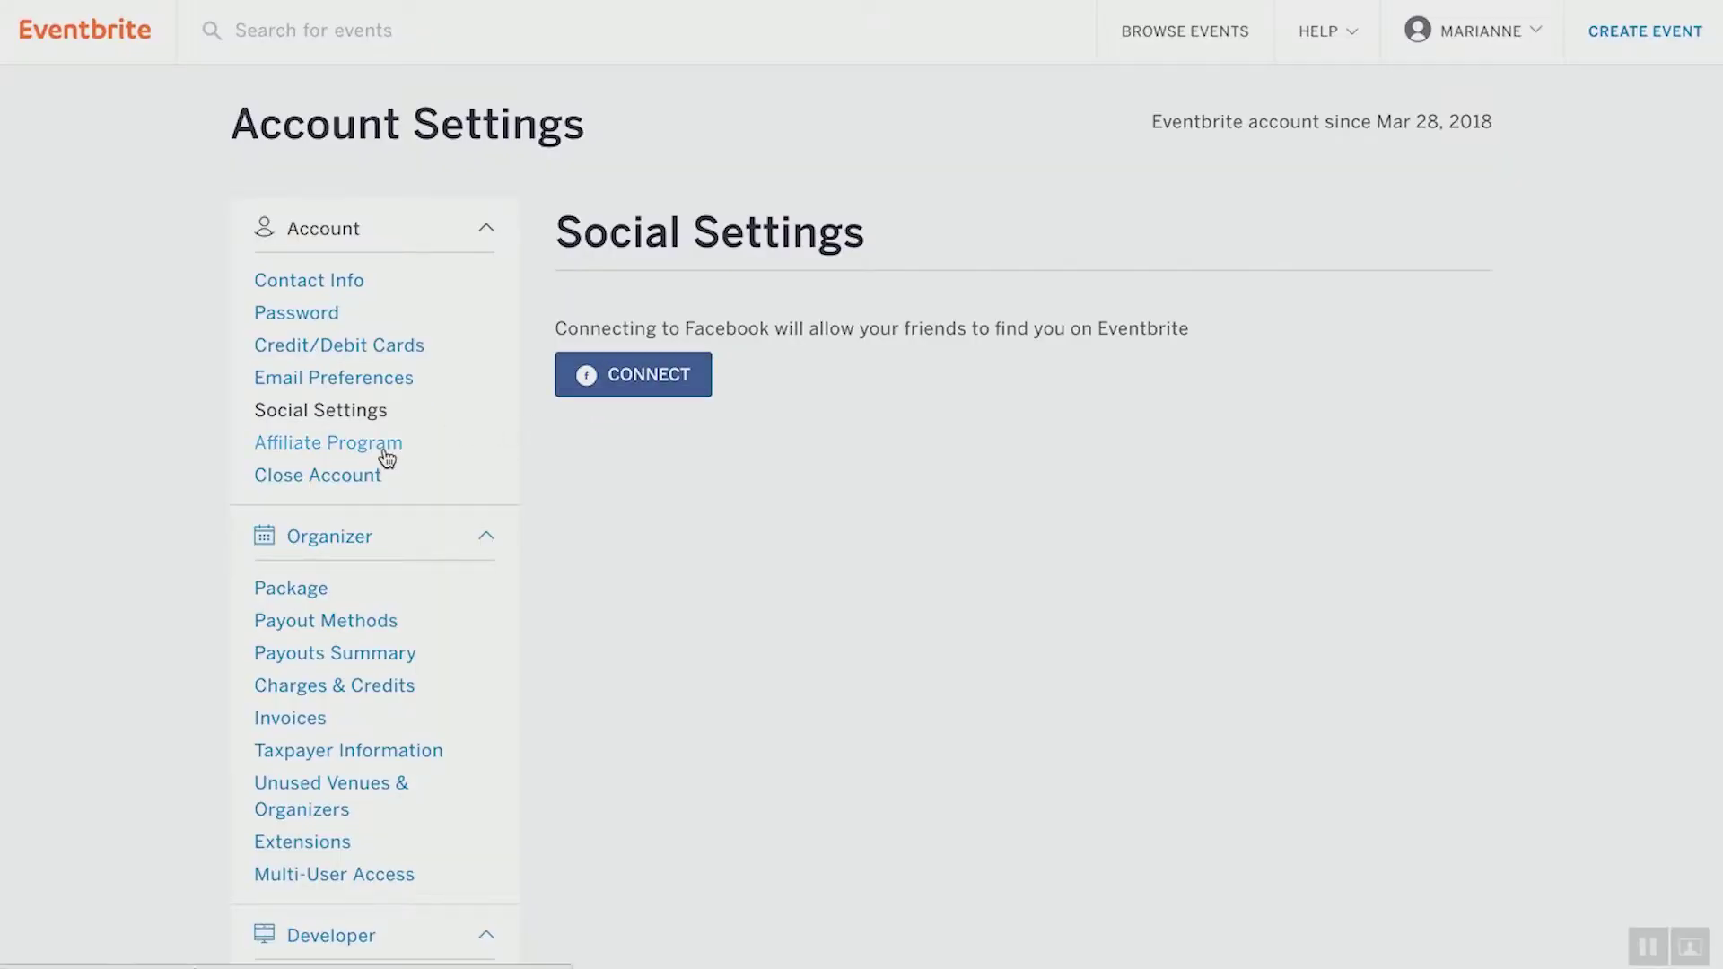
# View the Affiliate Program page with its Attendee Referrals steps and FAQ
pyautogui.click(386, 458)
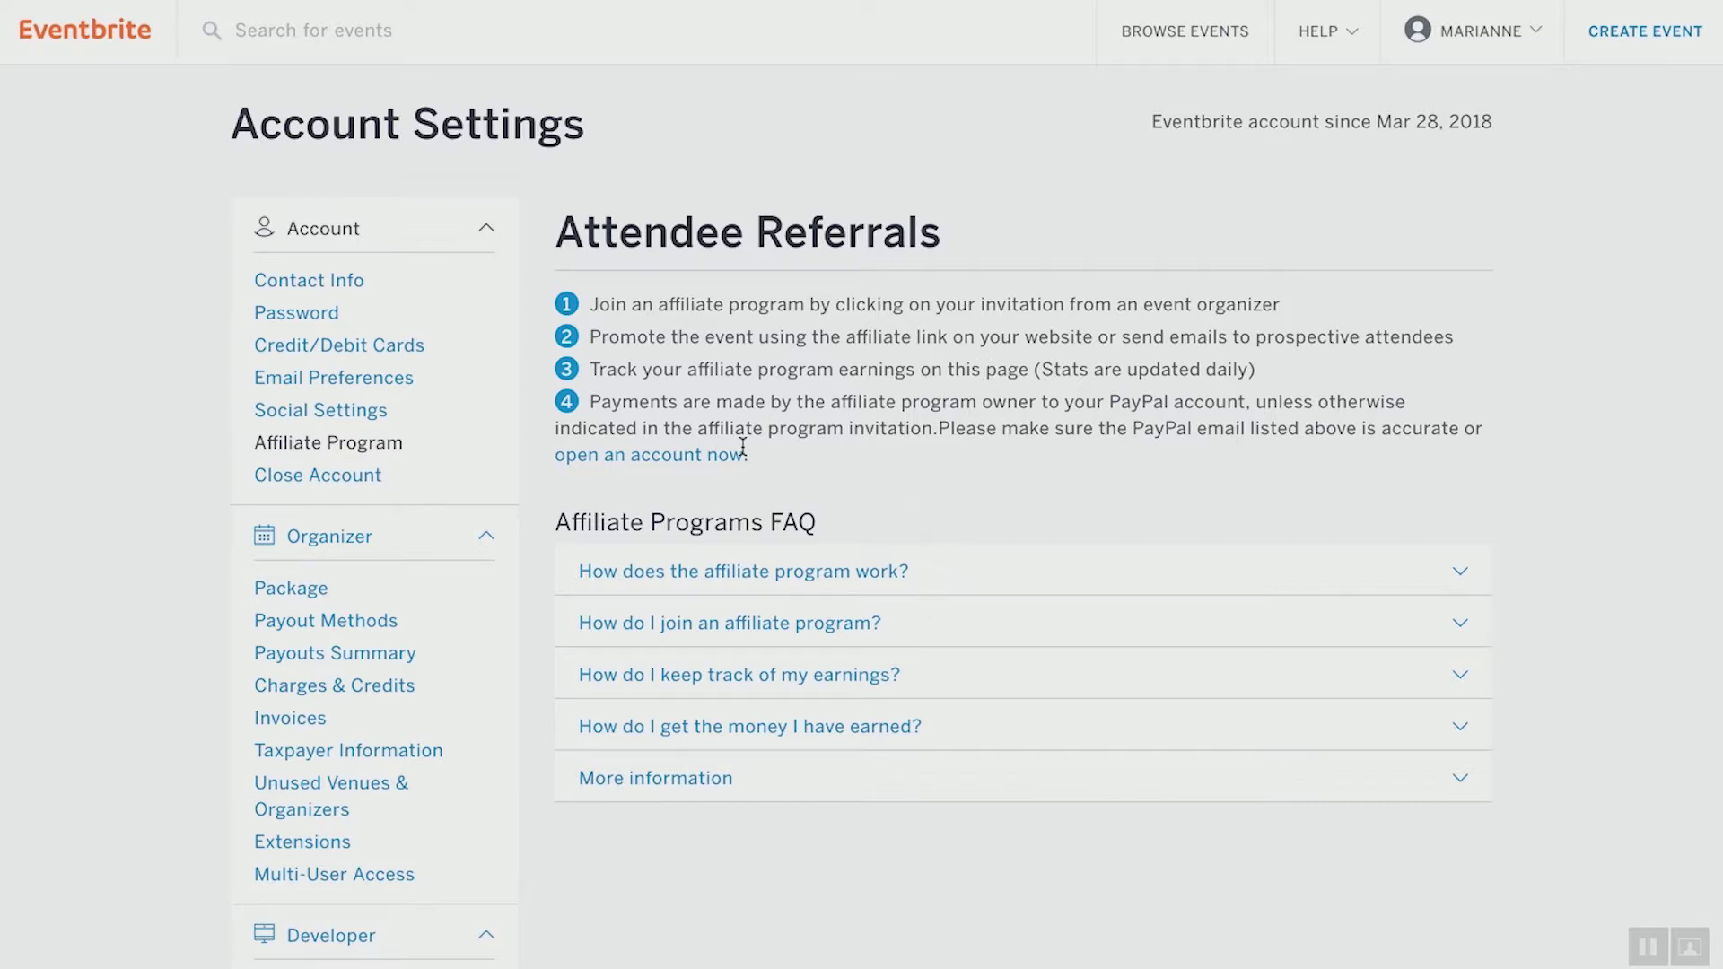
pyautogui.click(366, 478)
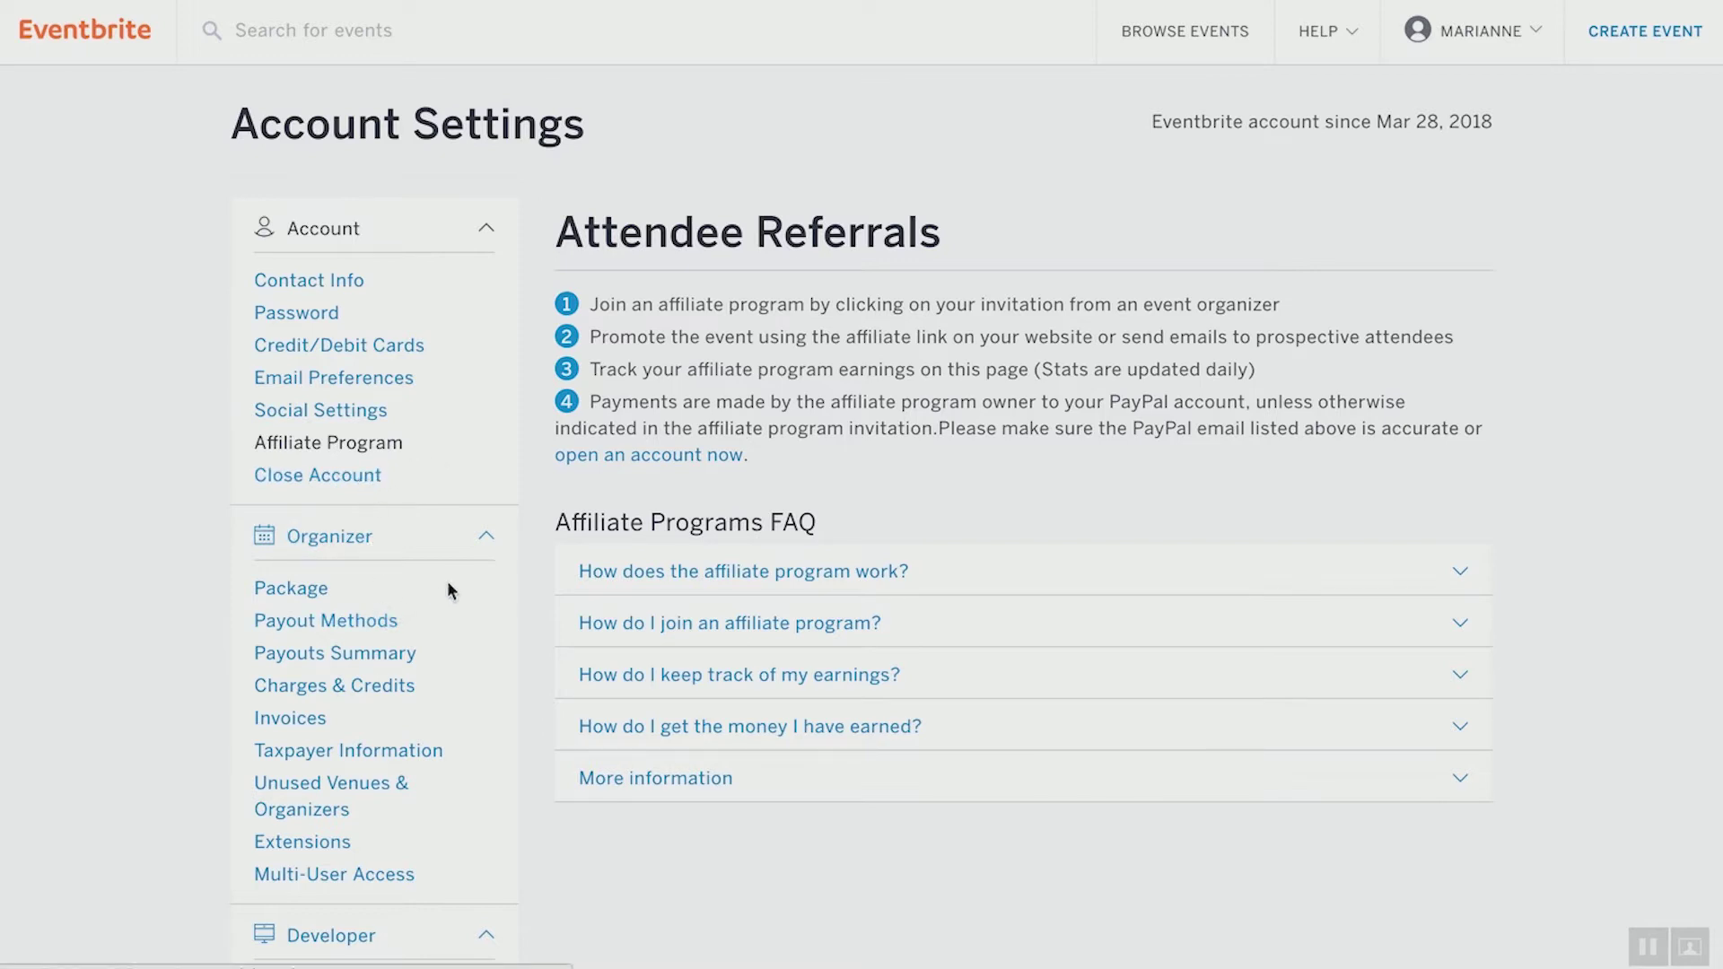
# Scroll through the Payouts Summary page confirming no payouts have been received
pyautogui.scroll(-2, 443, 588)
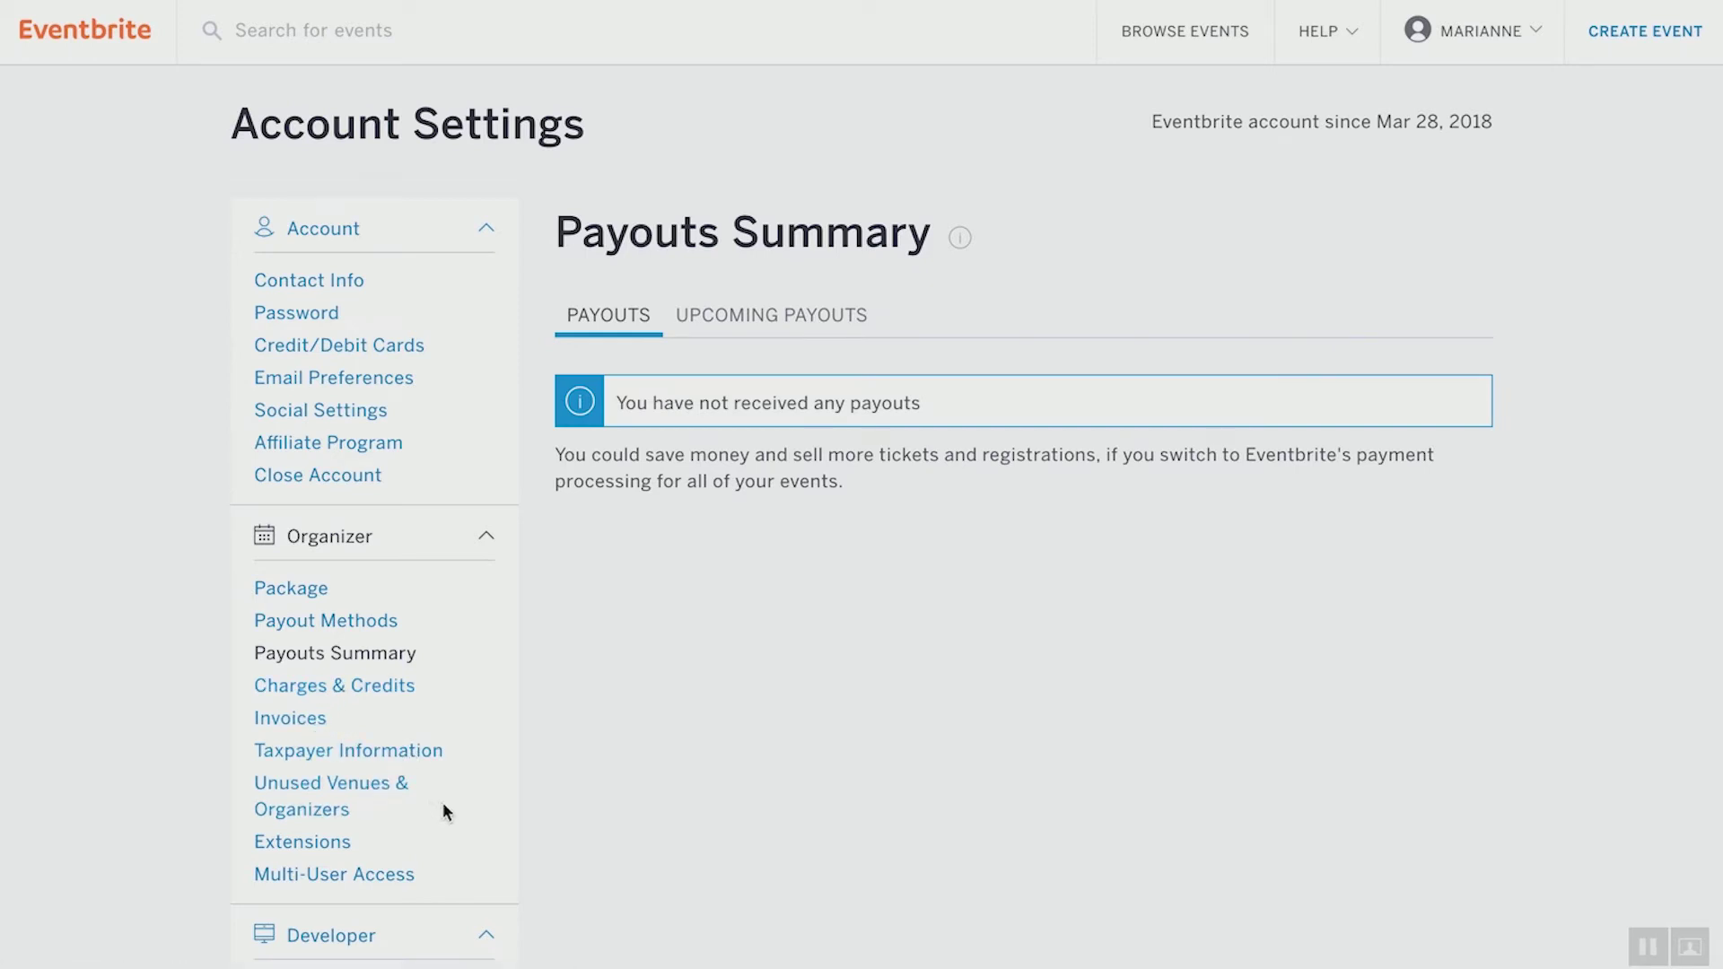
pyautogui.scroll(-3, 443, 802)
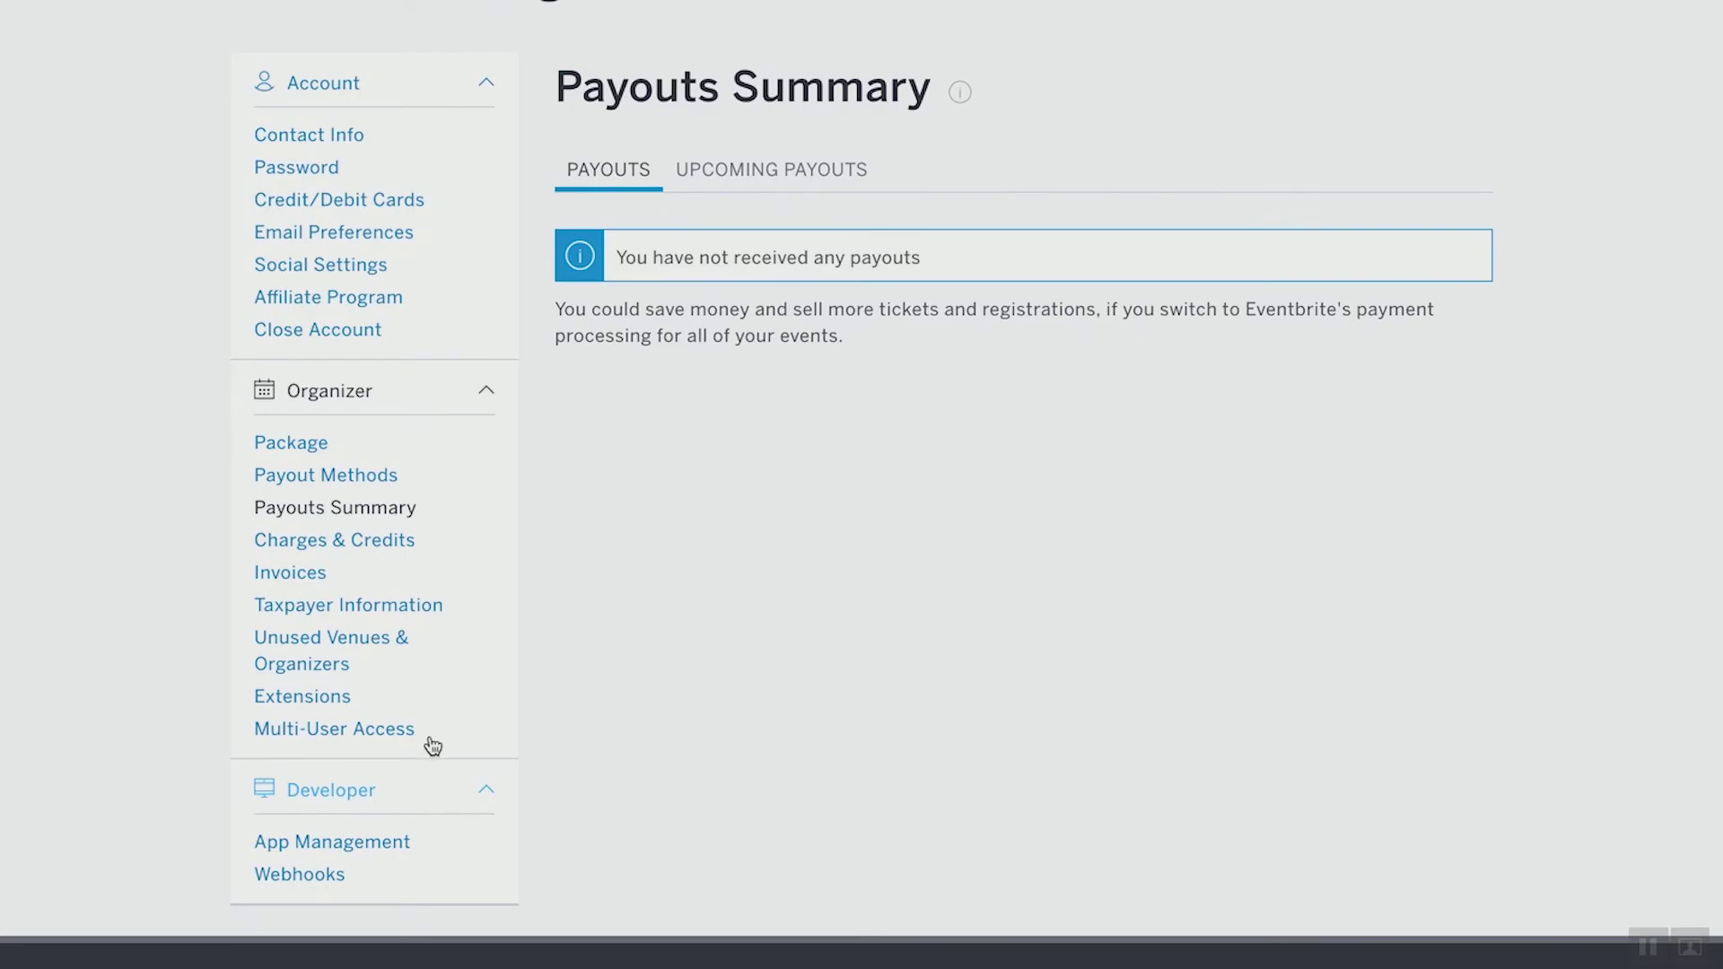